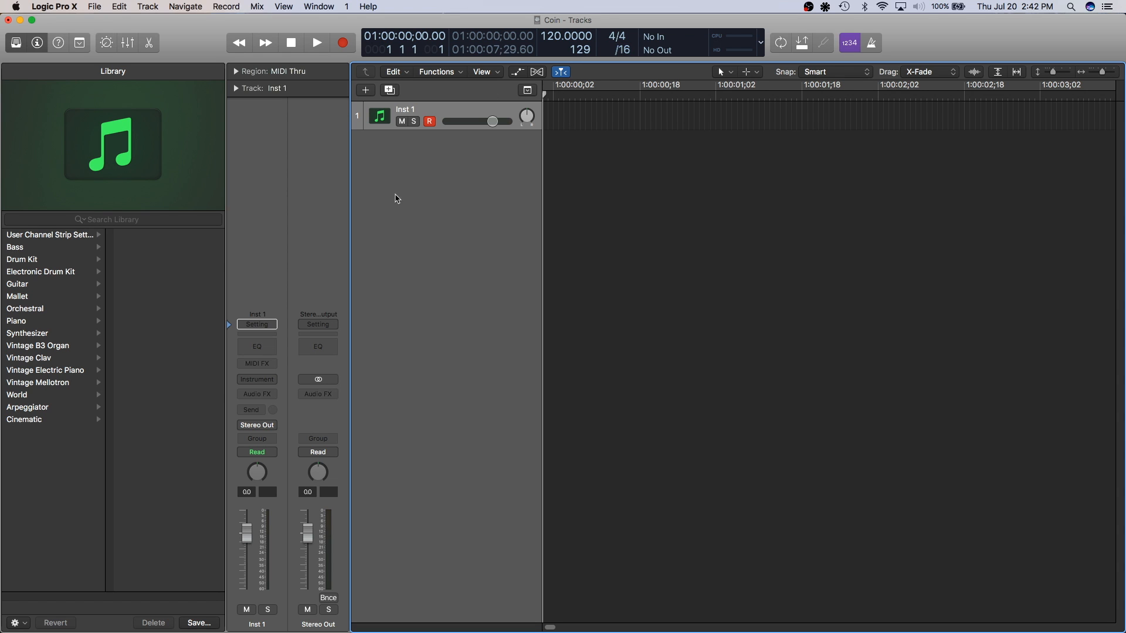
# - Load the mono ES M synth on the Inst 1 track and set its Mix fully to the square wave
pyautogui.click(268, 380)
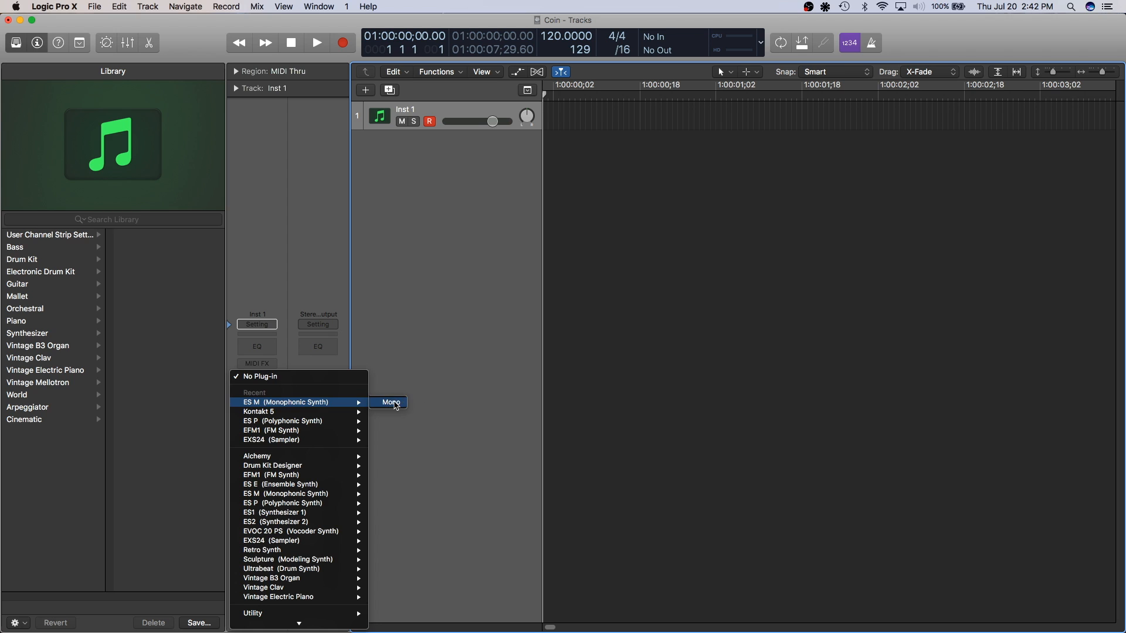
pyautogui.click(409, 404)
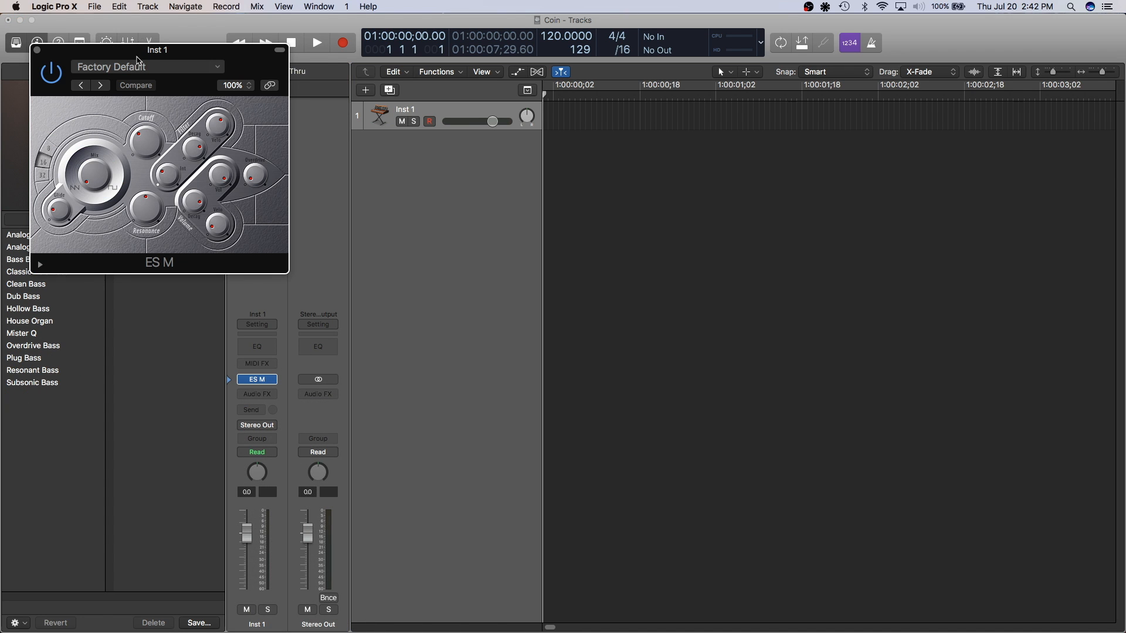
pyautogui.moveTo(139, 57); pyautogui.dragTo(776, 233)
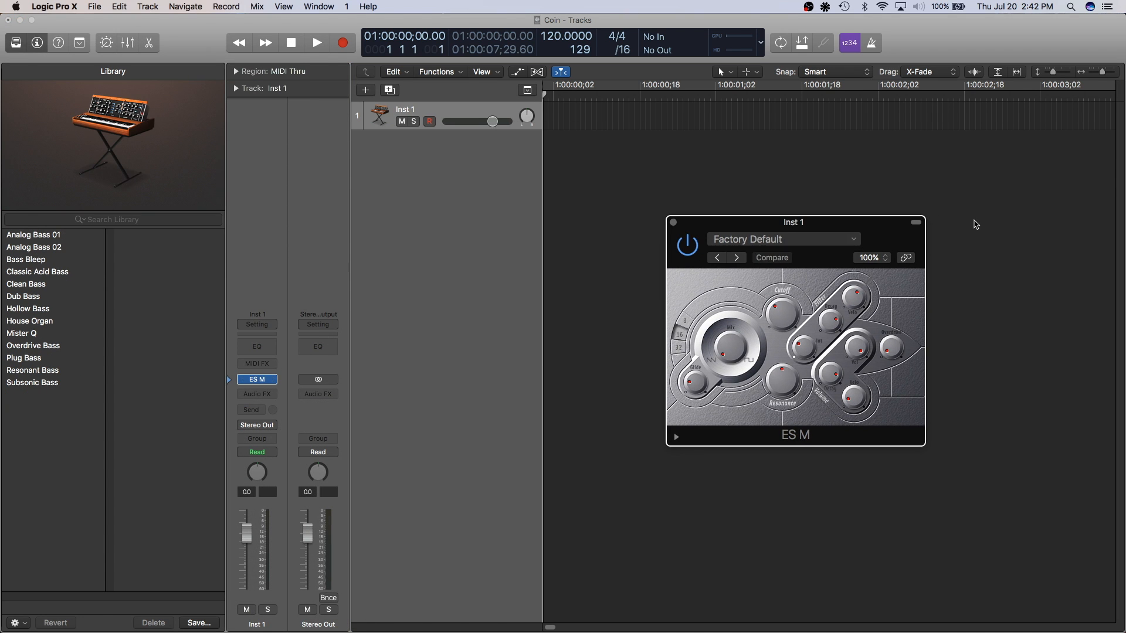
pyautogui.moveTo(745, 236); pyautogui.dragTo(747, 172)
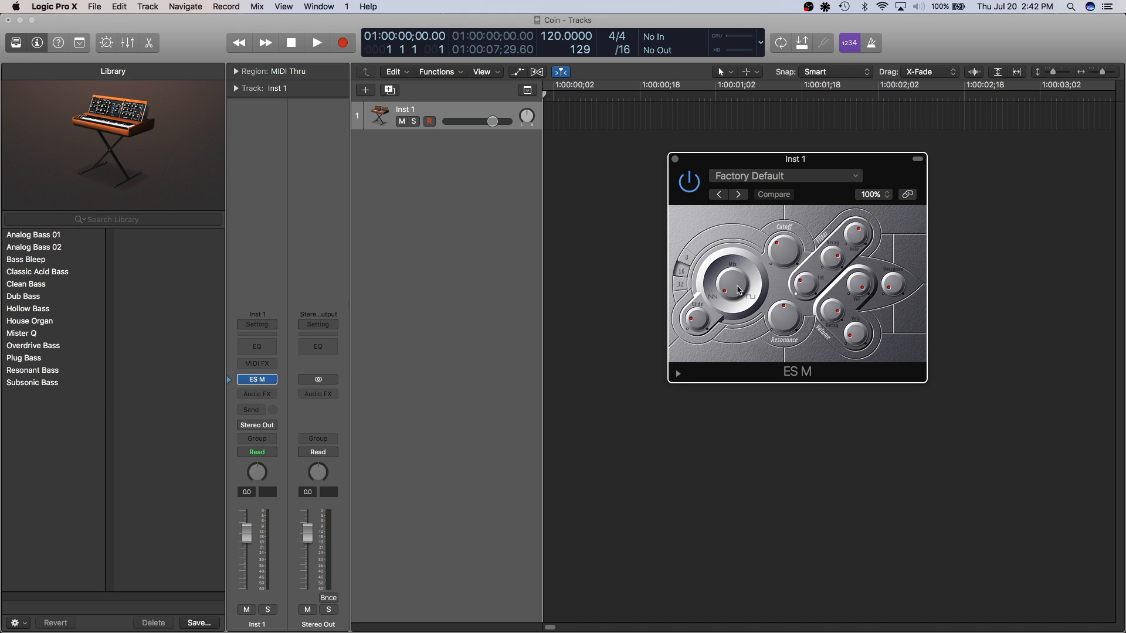
pyautogui.moveTo(738, 290); pyautogui.dragTo(725, 137)
pyautogui.moveTo(788, 167); pyautogui.dragTo(720, 170)
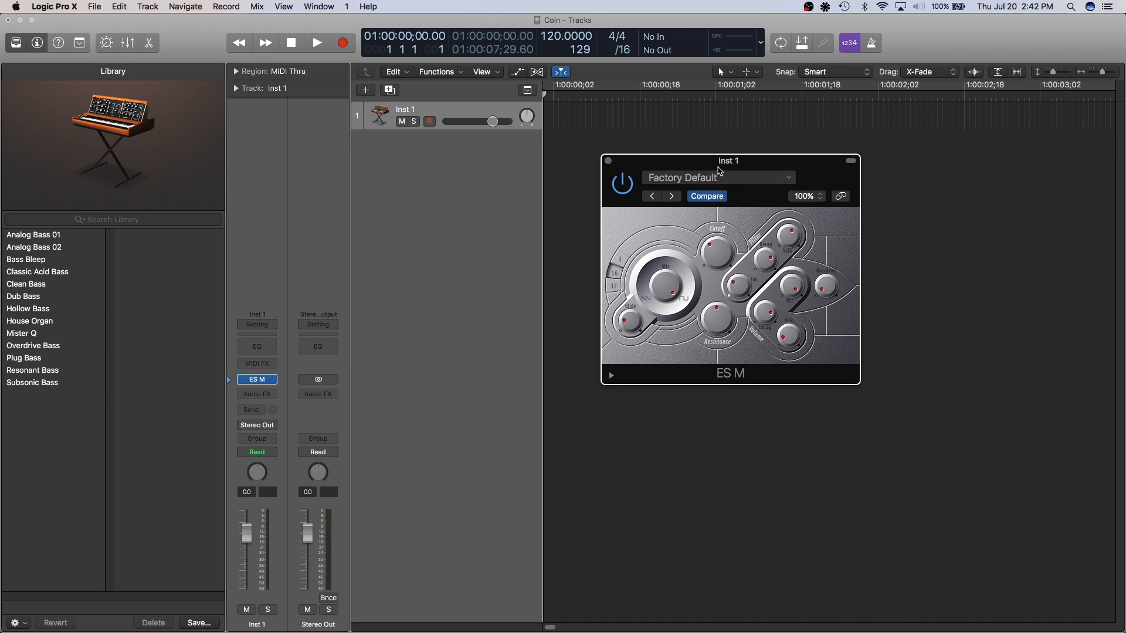
# - Open Musical Typing, place it below the synth, and play several notes to audition the square-wave sound
pyautogui.press('super+k')
pyautogui.moveTo(720, 171); pyautogui.dragTo(801, 415)
pyautogui.press('a')
pyautogui.press('s')
pyautogui.press('d')
pyautogui.press('g')
pyautogui.press('h')
pyautogui.press('g')
pyautogui.press('d')
pyautogui.press('a')
pyautogui.press('a')
pyautogui.press('d')
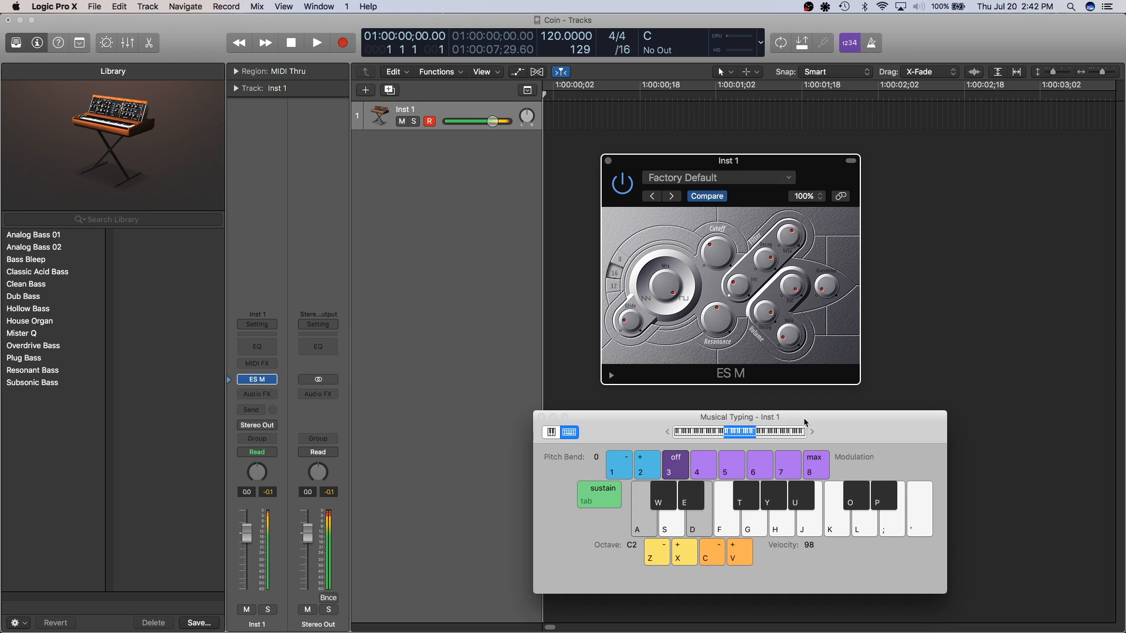
# - Raise the Musical Typing octave to C5, turn the ES M's Glide down, and audition two alternating notes
pyautogui.click(683, 548)
pyautogui.click(682, 548)
pyautogui.click(682, 548)
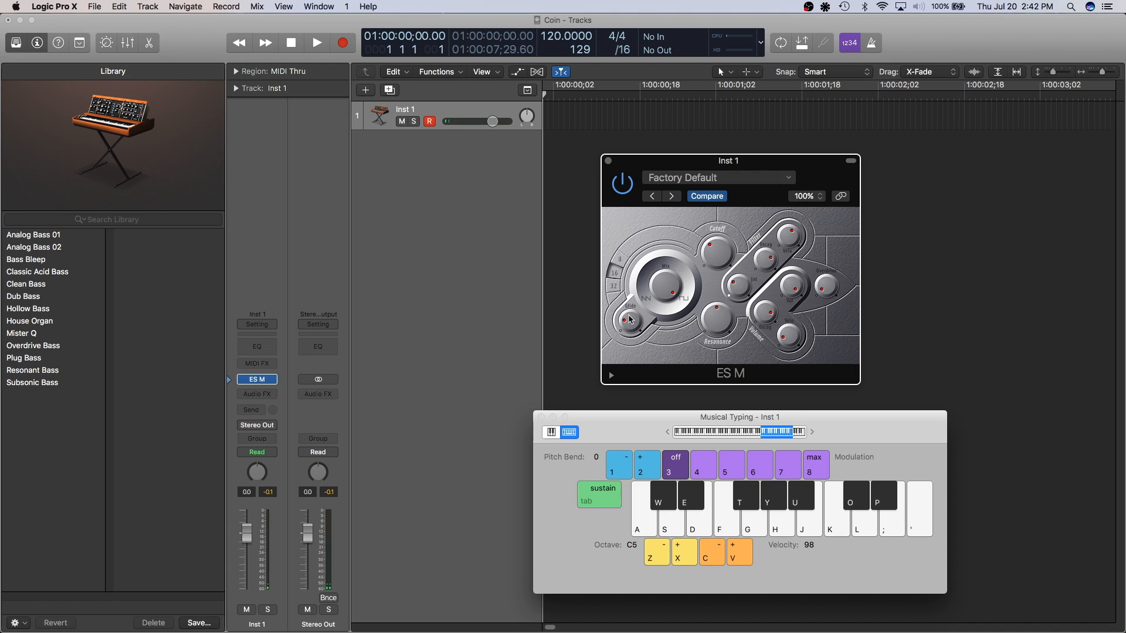
pyautogui.moveTo(630, 321); pyautogui.dragTo(633, 360)
pyautogui.press('a')
pyautogui.press('g')
pyautogui.press('a')
pyautogui.press('g')
# - Raise the Musical Typing octave to C6 and audition C followed by repeated G notes
pyautogui.press('x')
pyautogui.press('a')
pyautogui.press('g')
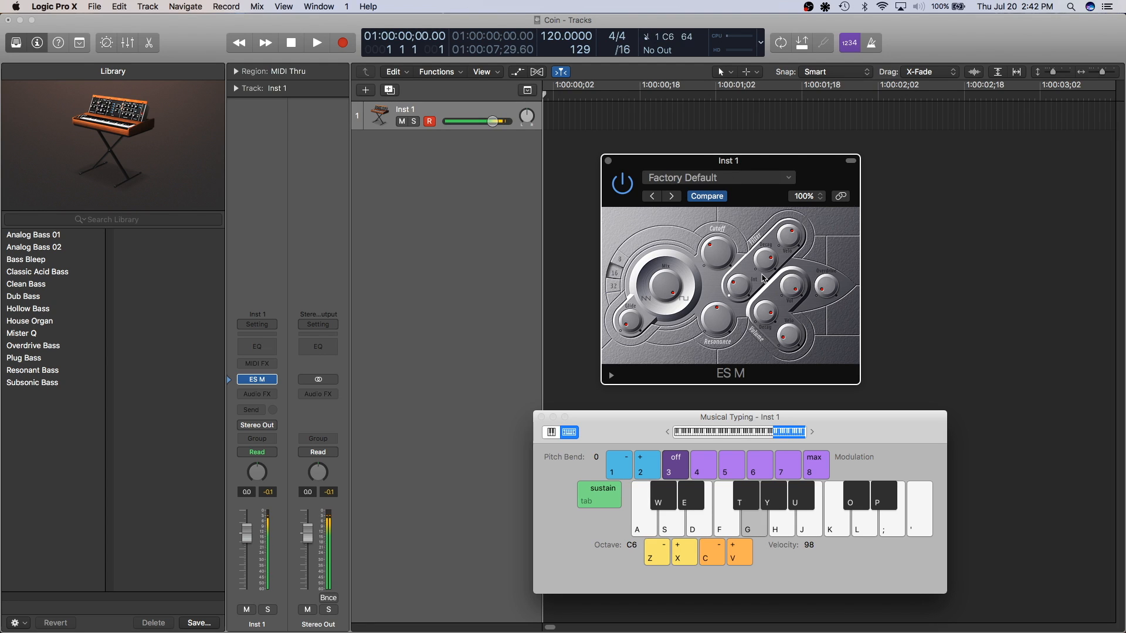
pyautogui.press('g')
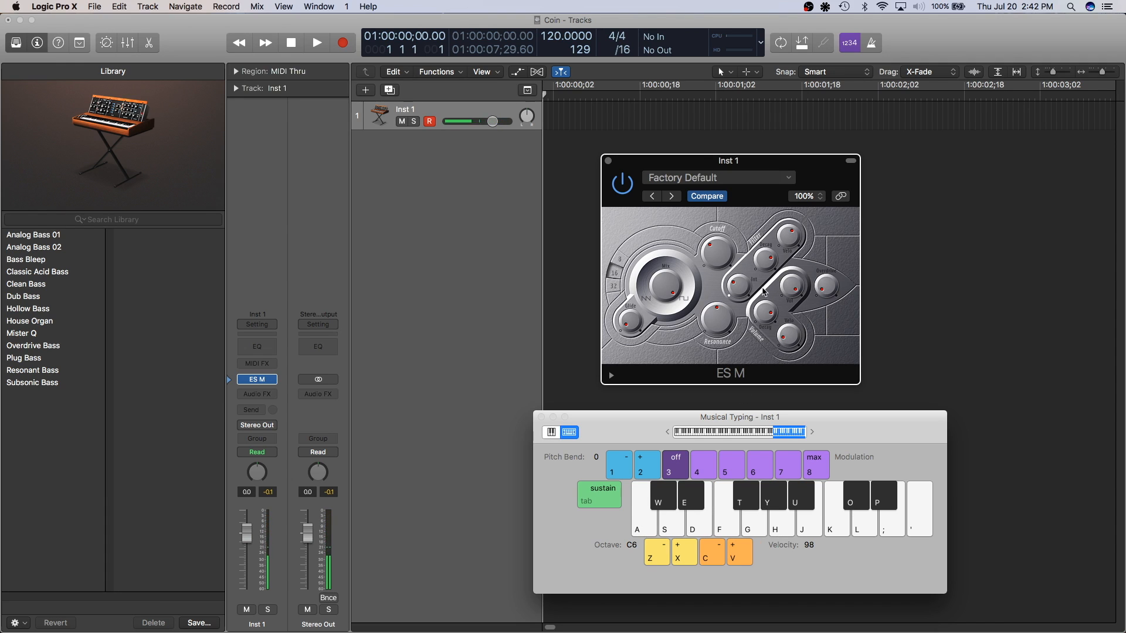
pyautogui.press('g')
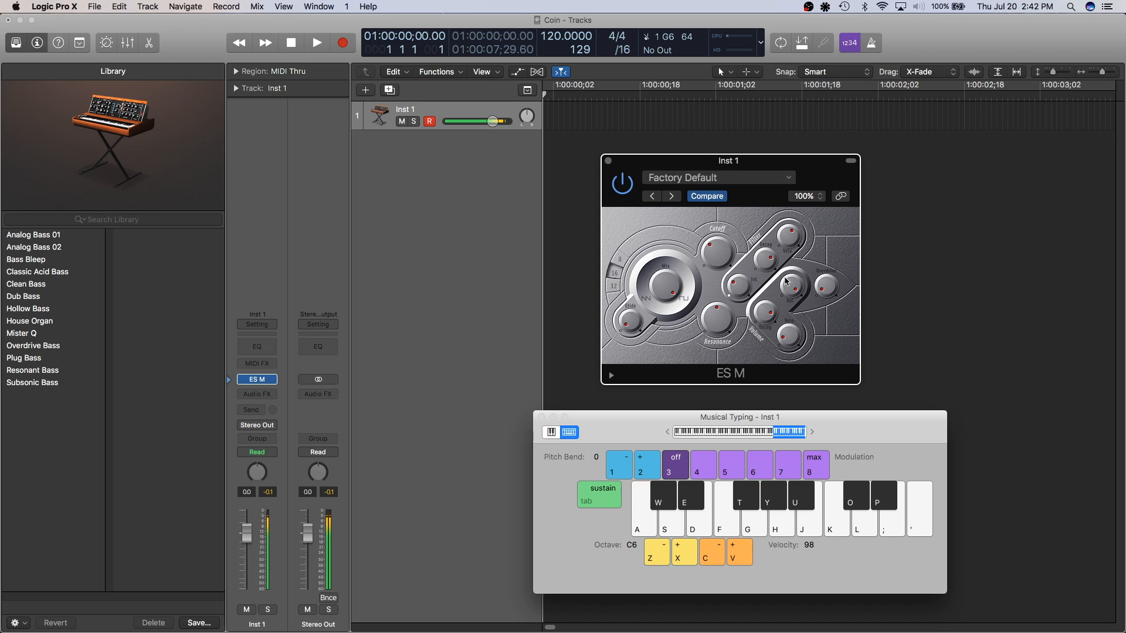
# - Set the ES M's Cutoff to maximum and Resonance to minimum, and audition alternating C and G notes
pyautogui.moveTo(715, 258); pyautogui.dragTo(730, 412)
pyautogui.moveTo(716, 322); pyautogui.dragTo(722, 344)
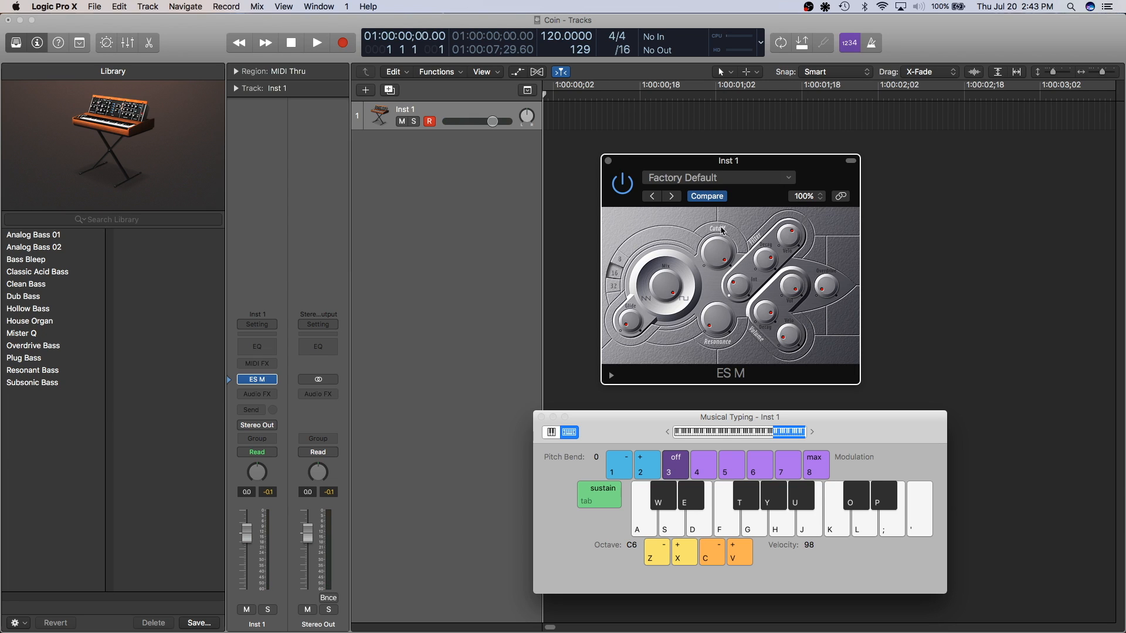
pyautogui.press('a')
pyautogui.press('g')
pyautogui.press('a')
pyautogui.press('g')
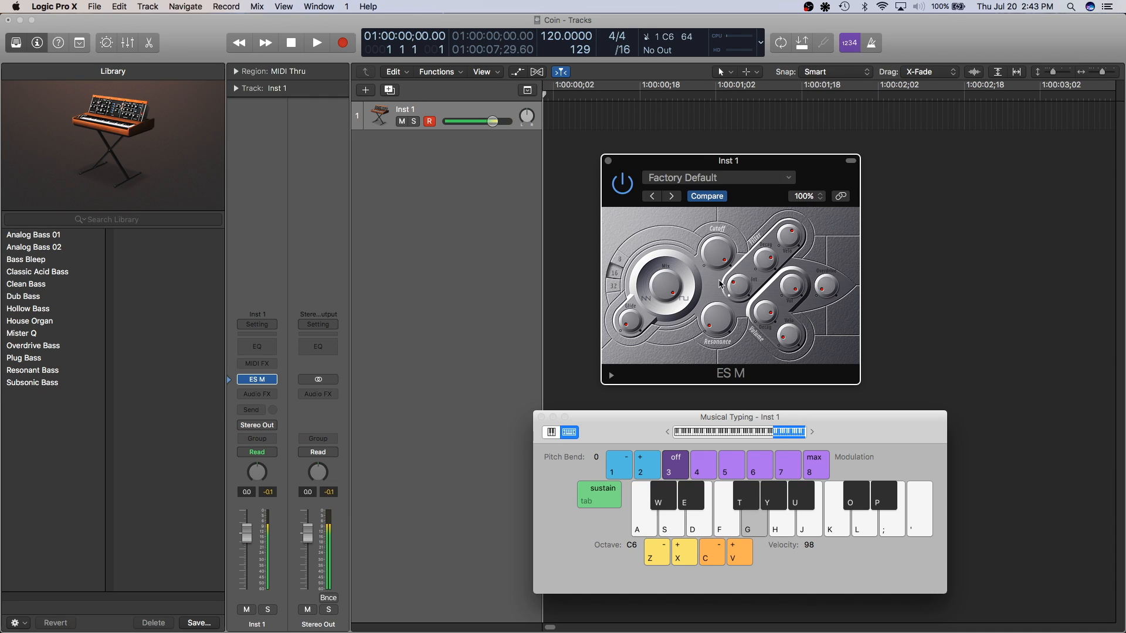
# - Close the ES M window and create an empty MIDI region on the Inst 1 track
pyautogui.click(608, 161)
pyautogui.rightClick(544, 111)
pyautogui.click(583, 120)
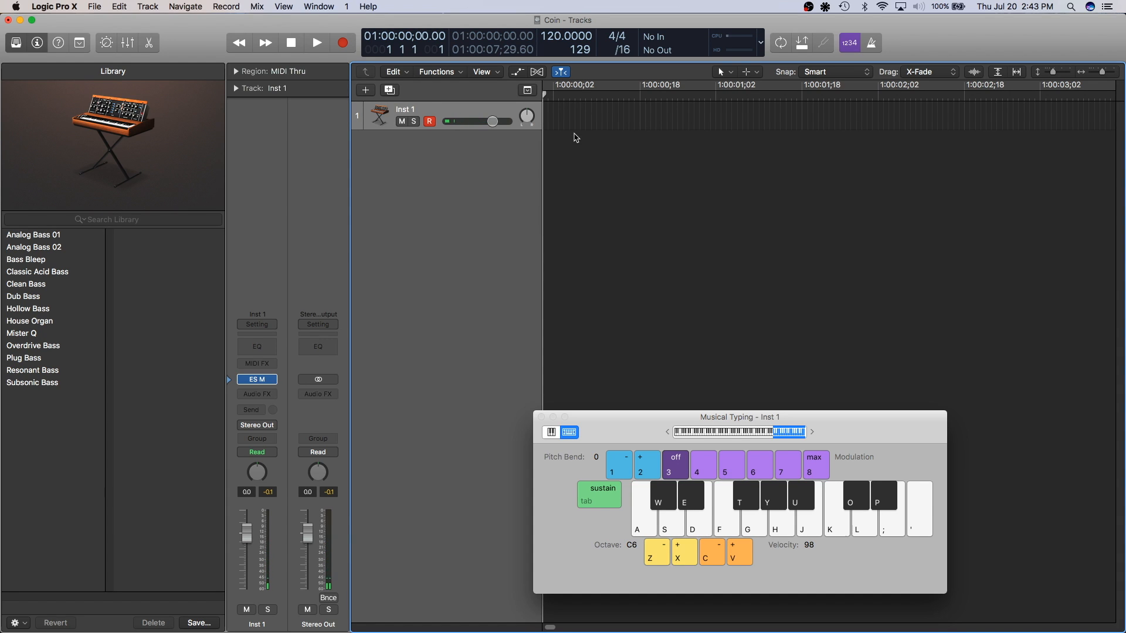
pyautogui.rightClick(551, 108)
pyautogui.click(562, 115)
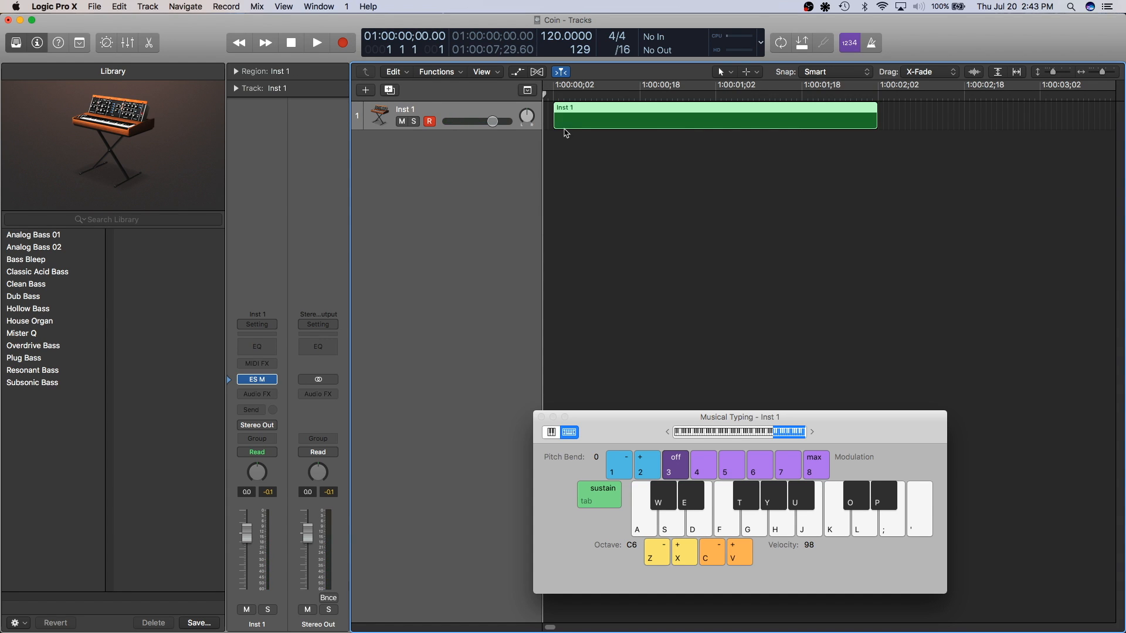
# - Close Musical Typing and move the empty MIDI region to the playhead at the project start
pyautogui.press(';')
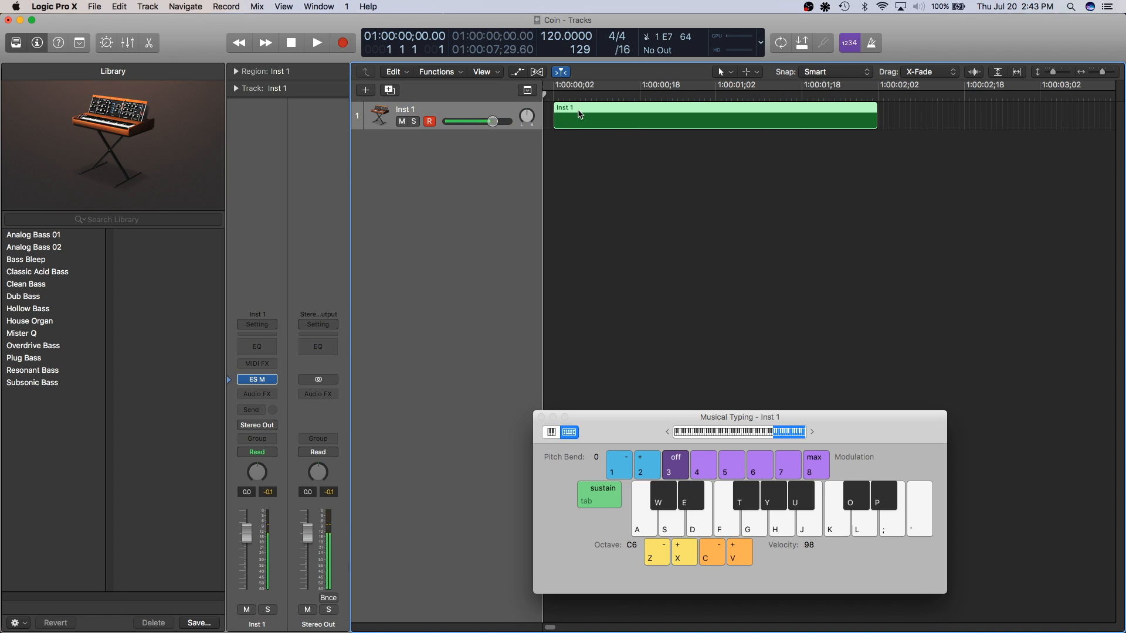
pyautogui.click(542, 417)
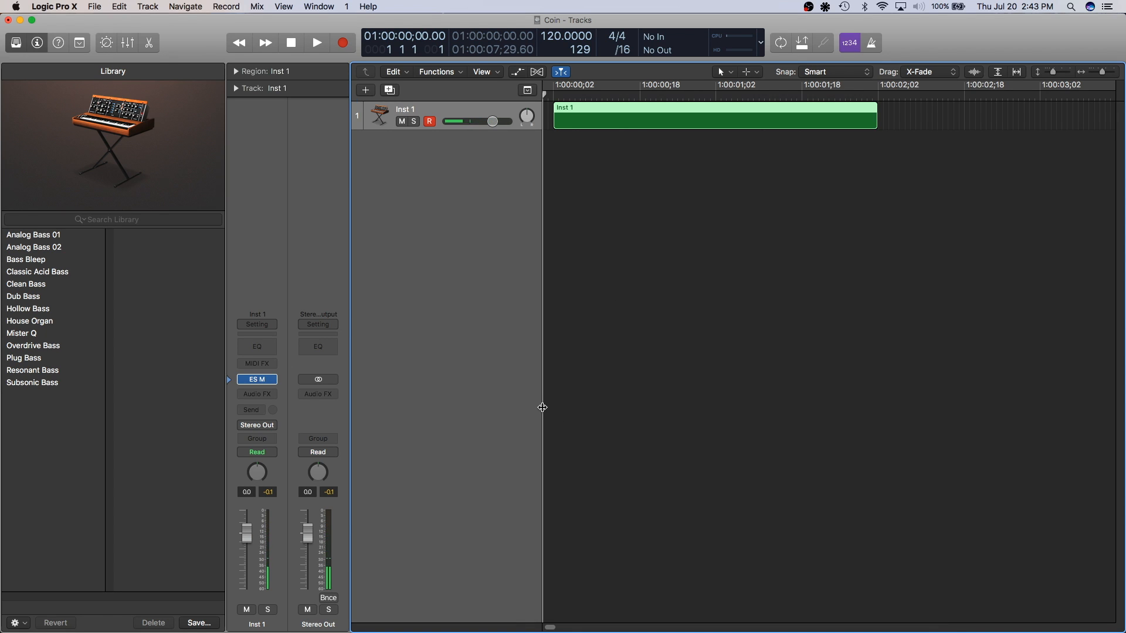
pyautogui.press(';')
pyautogui.press('super+Right')
pyautogui.press('super+Left')
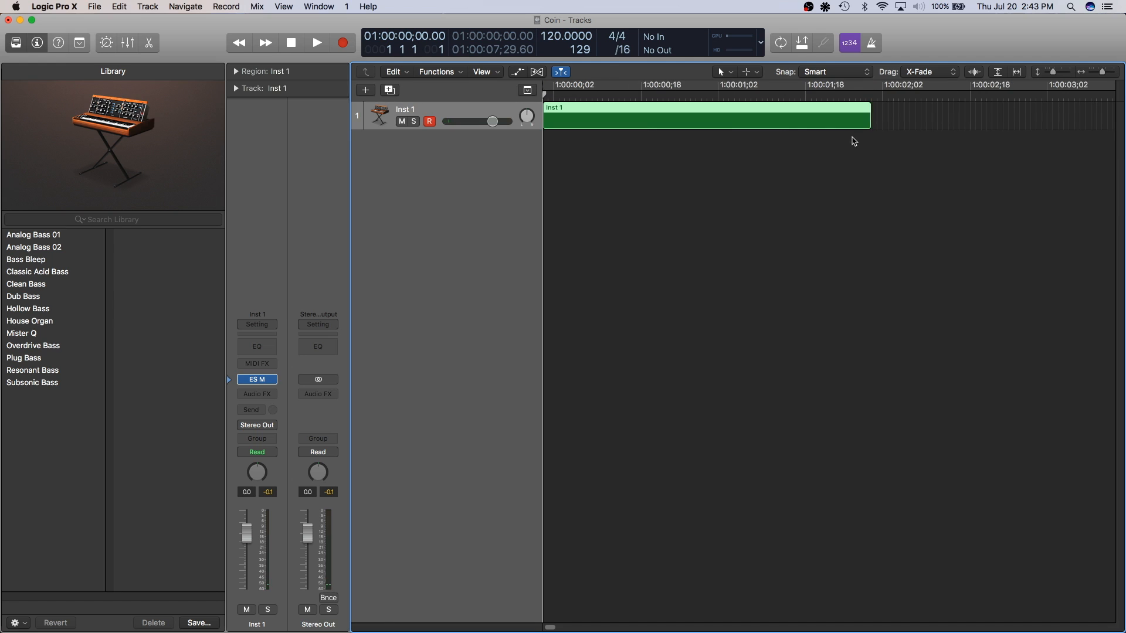
# - Shorten the MIDI region to about 12 frames and open it in the Piano Roll around C6
pyautogui.moveTo(866, 125); pyautogui.dragTo(610, 125)
pyautogui.press('z')
pyautogui.doubleClick(592, 109)
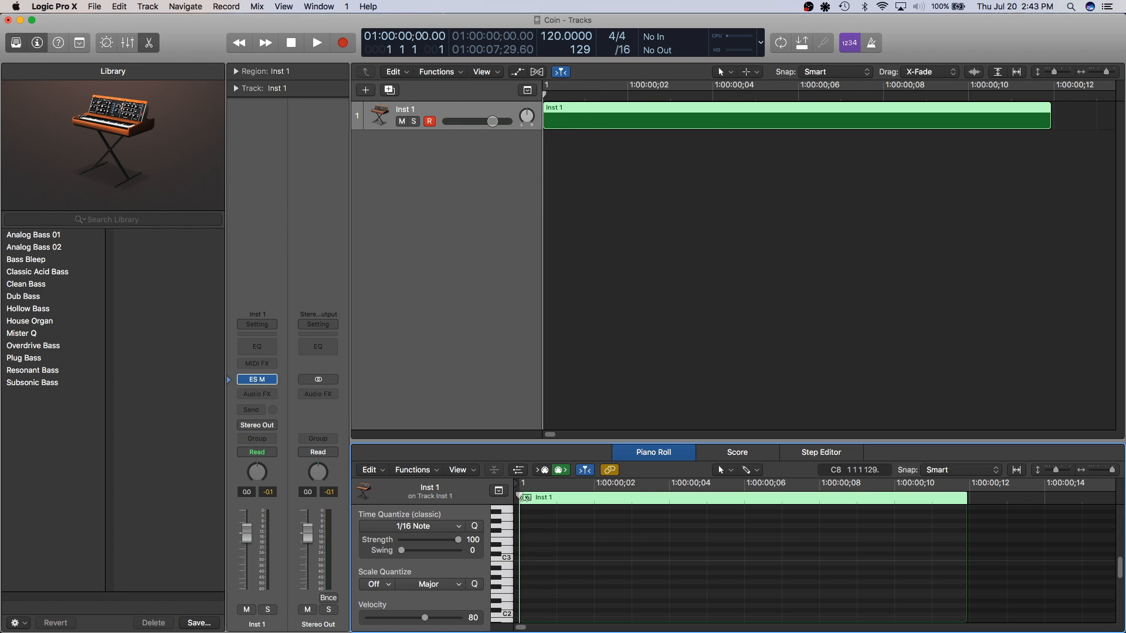
pyautogui.scroll(3, 524, 569)
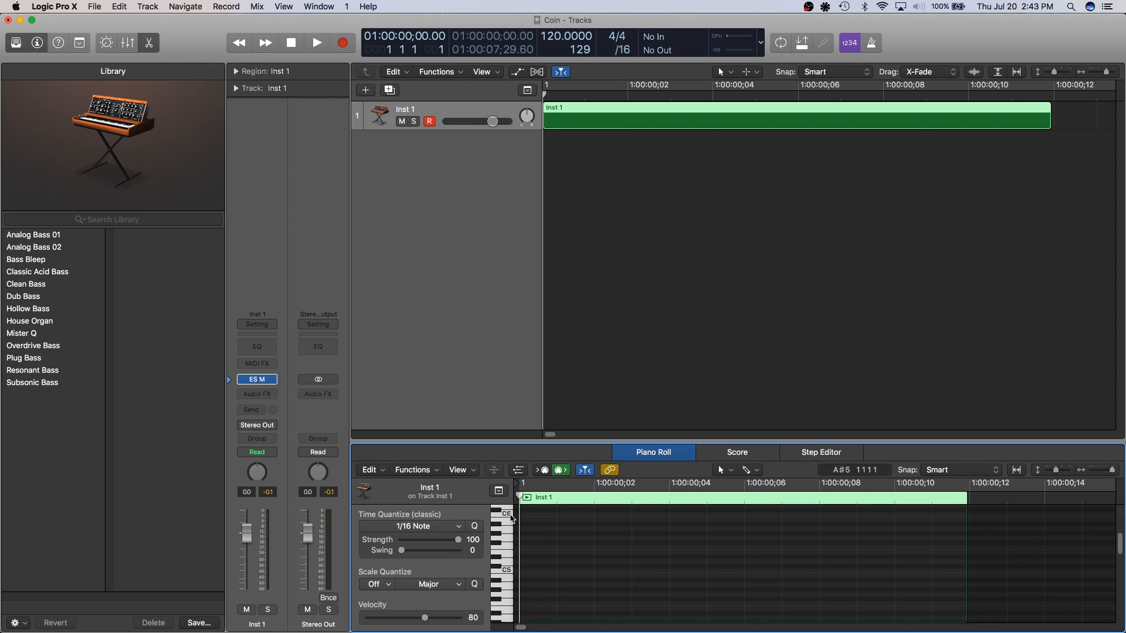
# - Draw a one-frame C6 note at the region's start, followed directly by a one-frame G6 note
pyautogui.moveTo(520, 552); pyautogui.dragTo(556, 550)
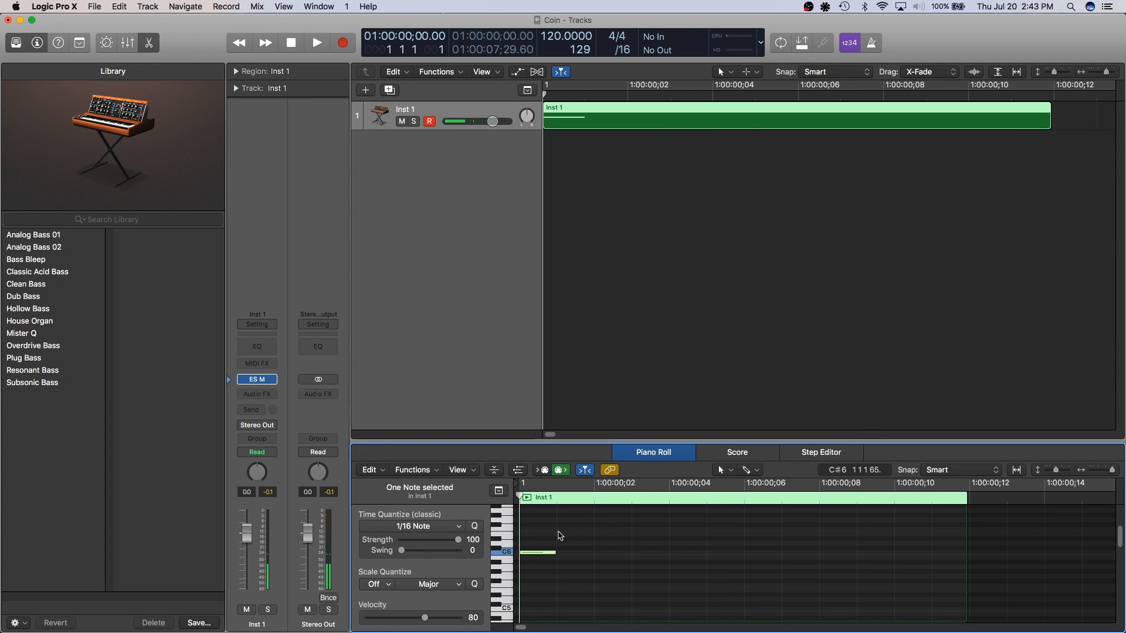
pyautogui.scroll(1, 558, 530)
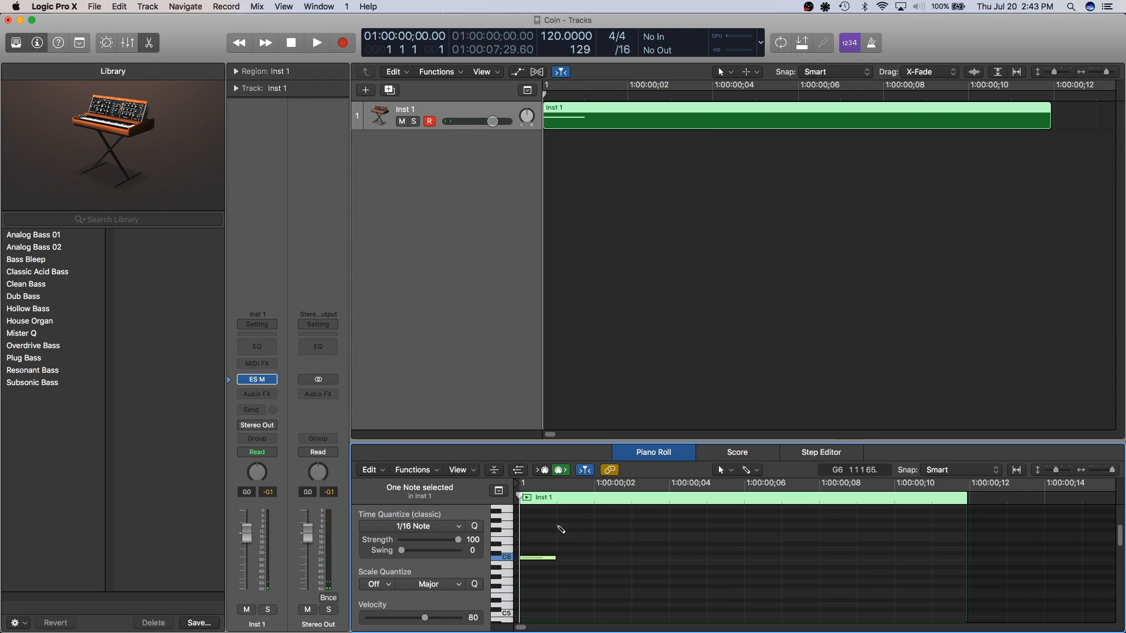
pyautogui.click(543, 526)
pyautogui.moveTo(540, 527); pyautogui.dragTo(577, 529)
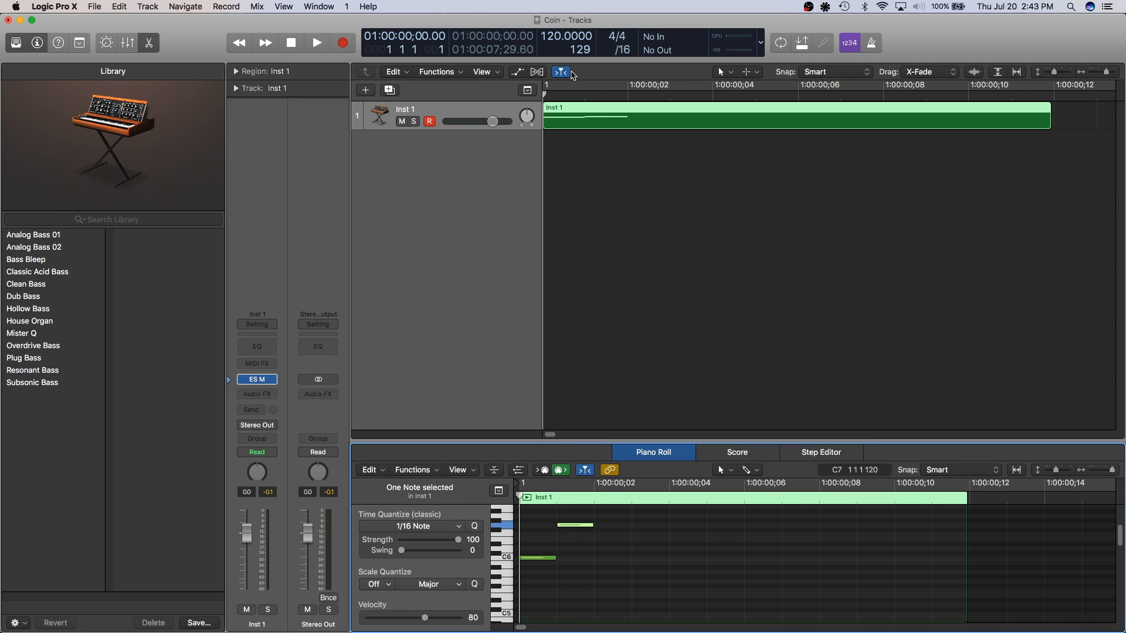
pyautogui.rightClick(635, 88)
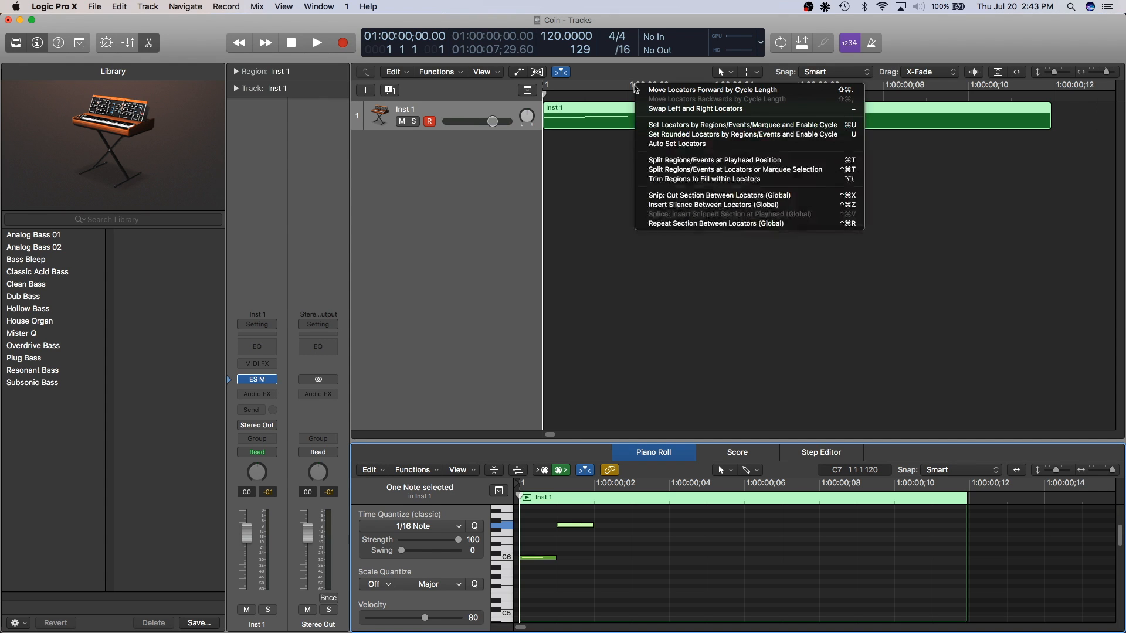
pyautogui.click(594, 110)
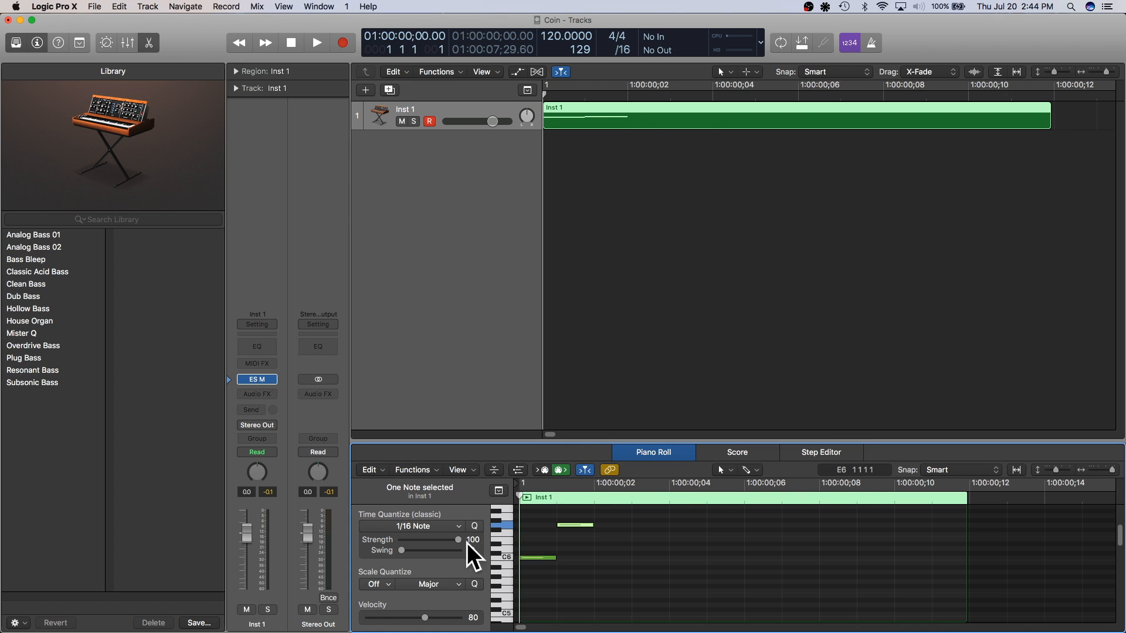
# - Audition the C6 and G6 notes individually, and play the region back from the start
pyautogui.click(641, 563)
pyautogui.scroll(3, 701, 558)
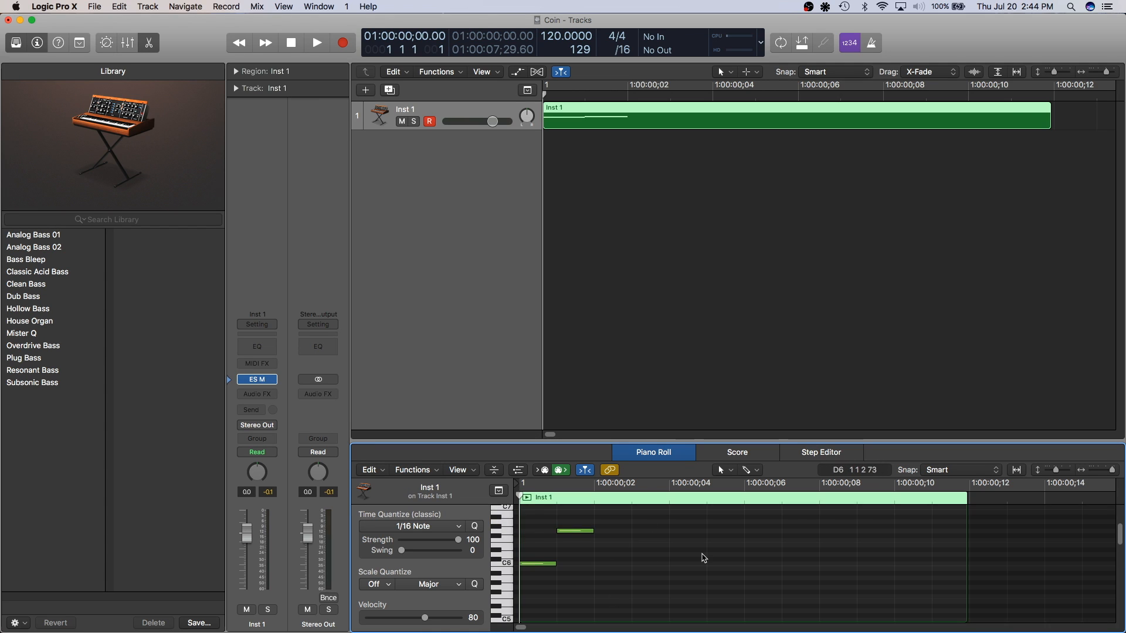
pyautogui.click(540, 595)
pyautogui.click(591, 563)
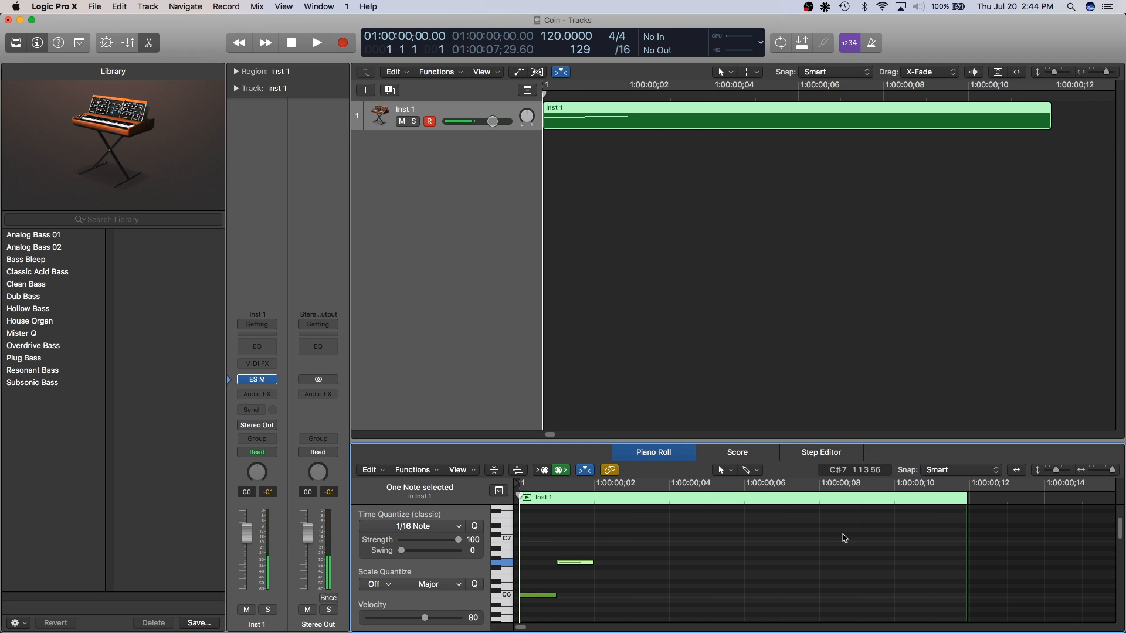
pyautogui.click(636, 224)
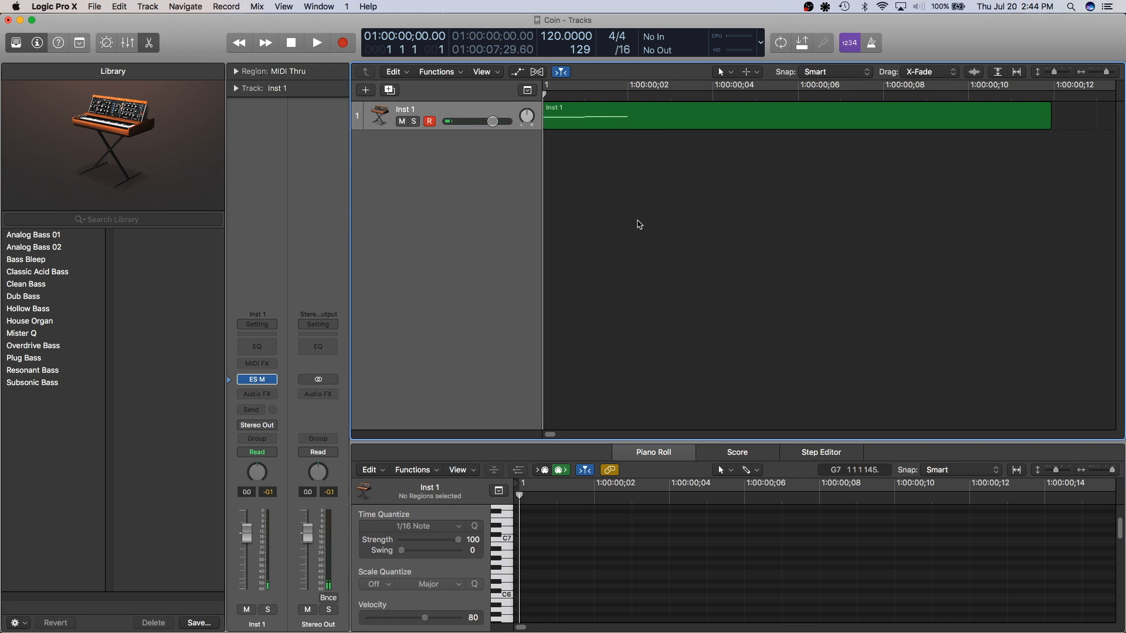
pyautogui.press('space')
pyautogui.press('space')
pyautogui.press('Return')
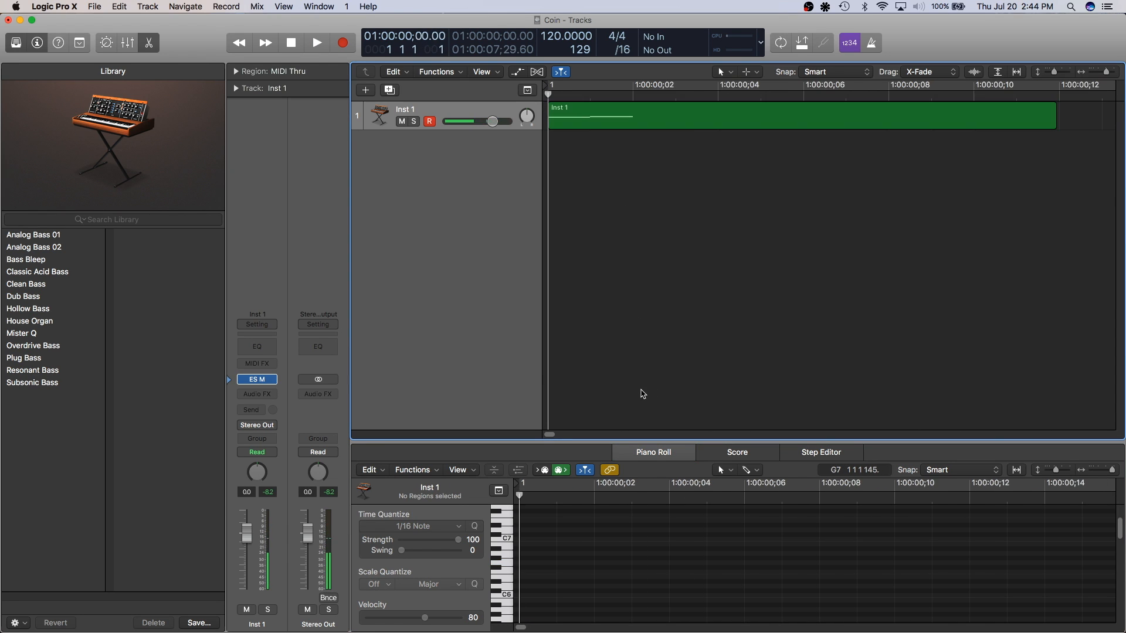
# - Lengthen the G6 note to 01:00:00;08, play the region, and return the playhead to the start
pyautogui.click(645, 128)
pyautogui.click(613, 587)
pyautogui.moveTo(592, 563); pyautogui.dragTo(819, 562)
pyautogui.press('space')
pyautogui.press('space')
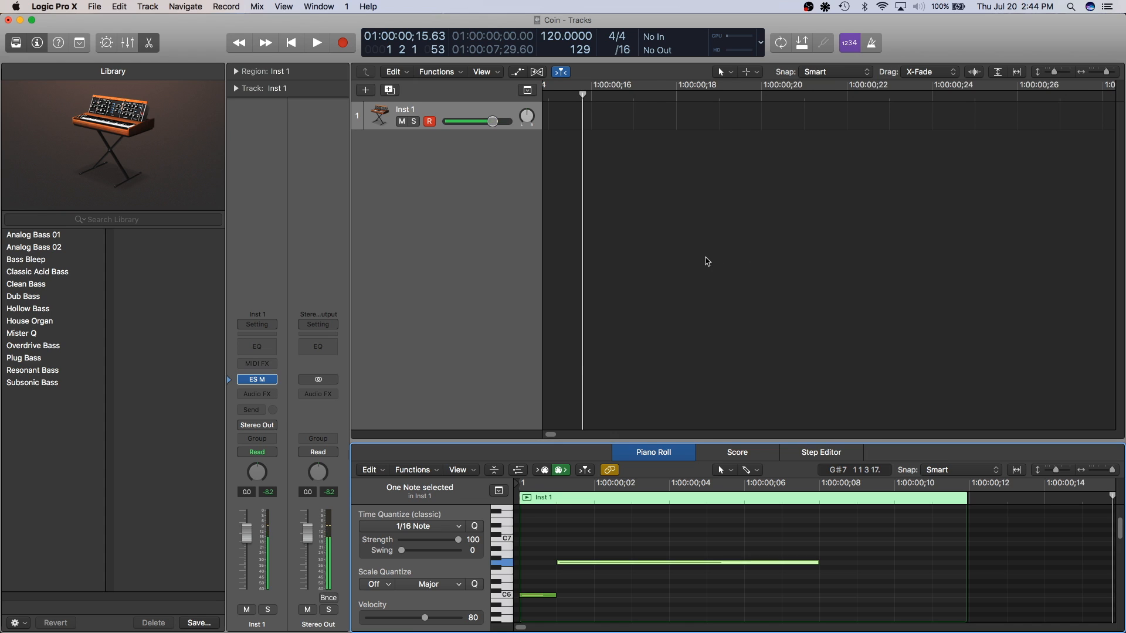
pyautogui.press('Return')
# - Reselect the region and shorten the G6 note back to one frame, ending at 01:00:00;02
pyautogui.click(744, 135)
pyautogui.click(740, 124)
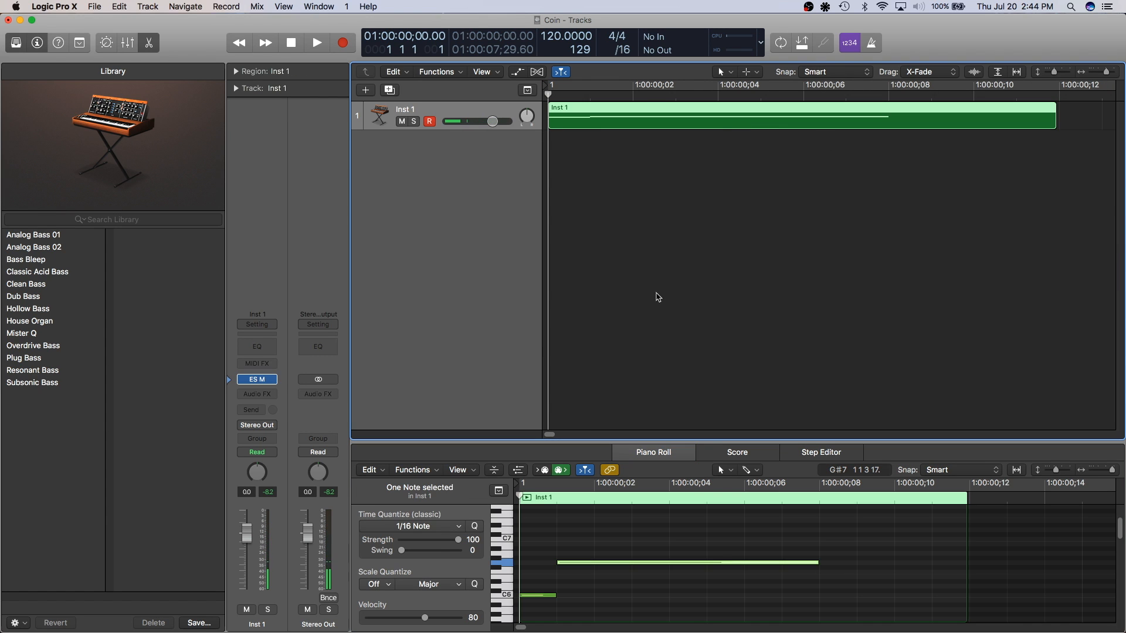
pyautogui.click(679, 561)
pyautogui.moveTo(817, 562); pyautogui.dragTo(590, 560)
pyautogui.click(619, 560)
# - Add a one-frame C7 note after the G6, followed by a G7 note held until 01:00:00;08
pyautogui.keyDown('super'); pyautogui.click(594, 539); pyautogui.keyUp('super')
pyautogui.moveTo(531, 539); pyautogui.dragTo(607, 542)
pyautogui.scroll(1, 643, 519)
pyautogui.keyDown('super'); pyautogui.click(642, 515); pyautogui.keyUp('super')
pyautogui.moveTo(537, 515); pyautogui.dragTo(819, 517)
# - Play back the region to hear the rising four-note pattern
pyautogui.click(790, 356)
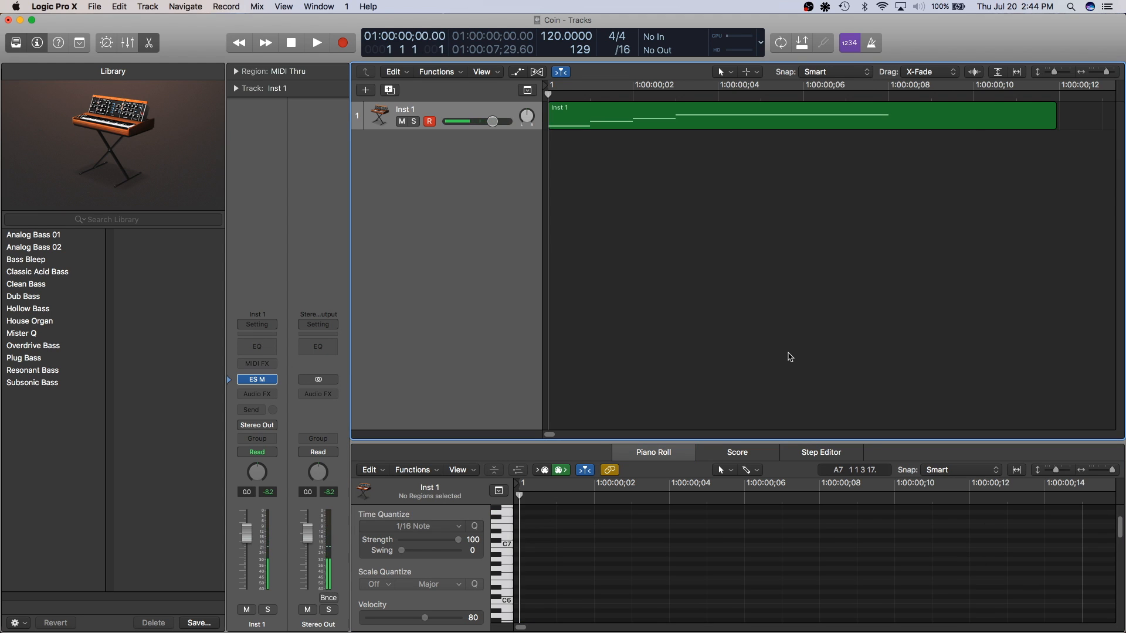
pyautogui.press('space')
pyautogui.press('space')
# - Select all four notes in the region, transpose them down one octave, and play the result
pyautogui.click(657, 115)
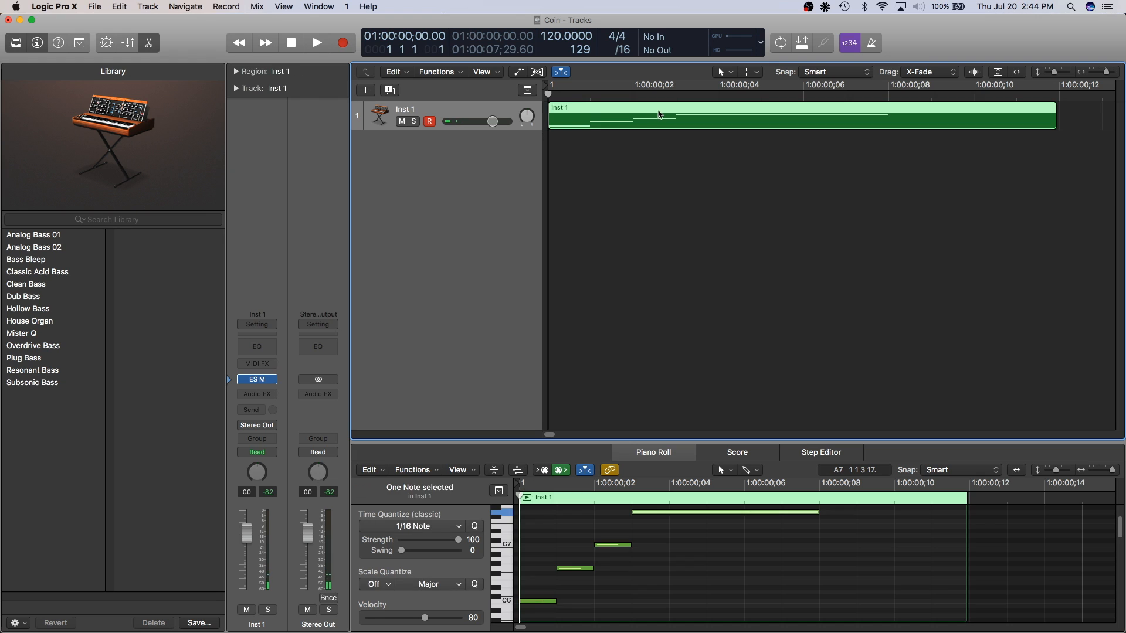
pyautogui.click(663, 550)
pyautogui.hotkey('alt', 'shift', 'Down')
pyautogui.press('space')
pyautogui.press('space')
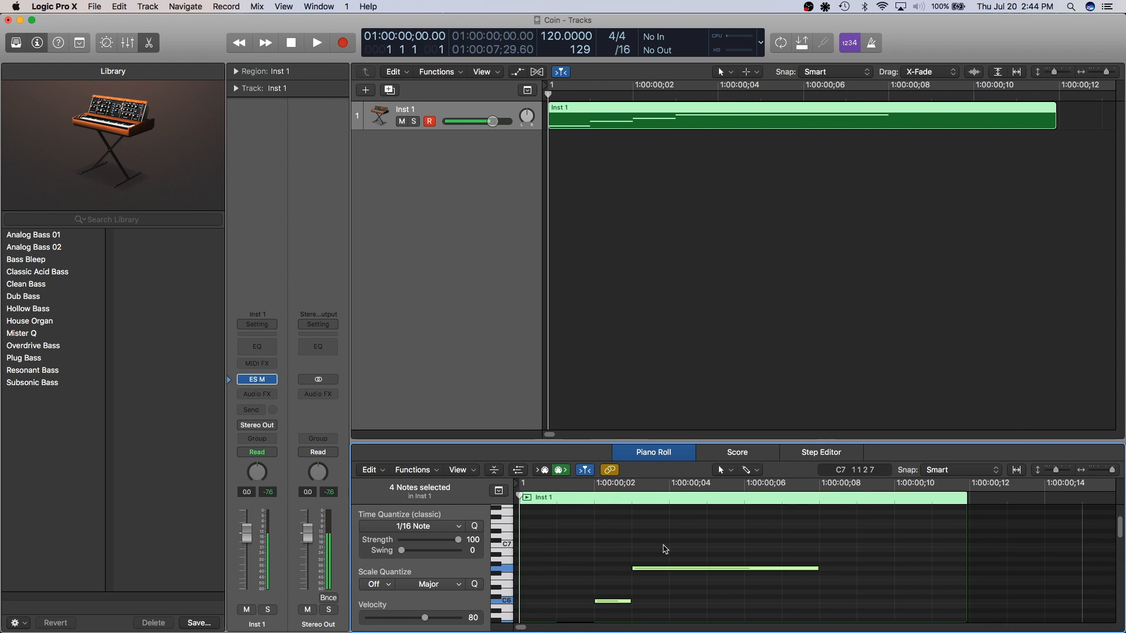
# - Transpose the four notes up an octave for comparison, play them, and lower them an octave again for another playback
pyautogui.hotkey('alt', 'shift', 'Up')
pyautogui.press('space')
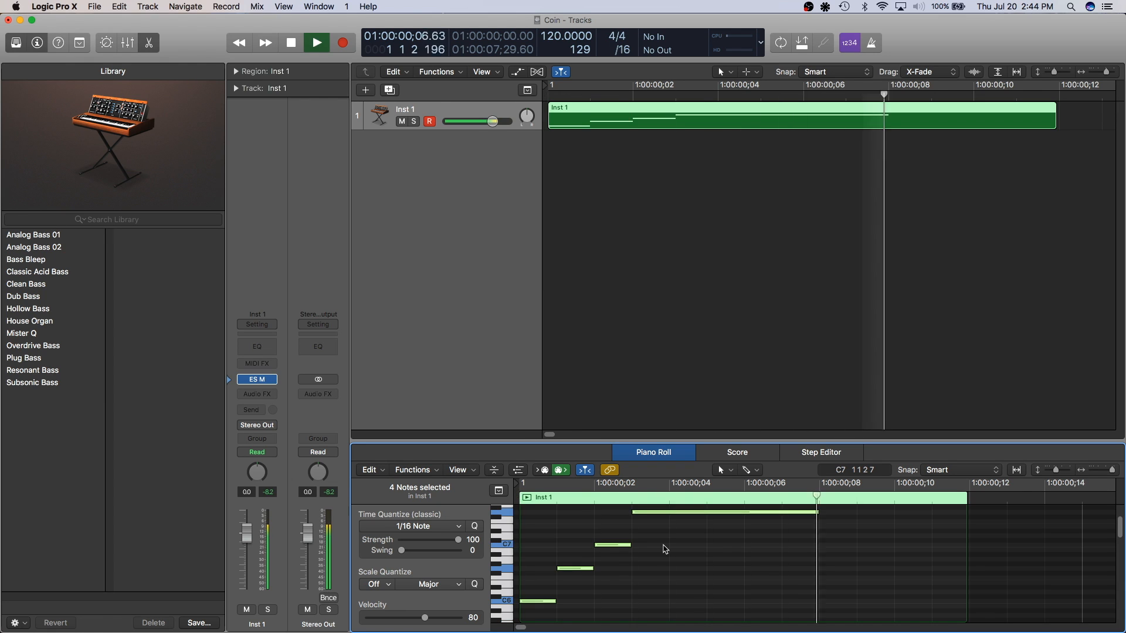
pyautogui.hotkey('alt', 'shift', 'Down')
pyautogui.press('space')
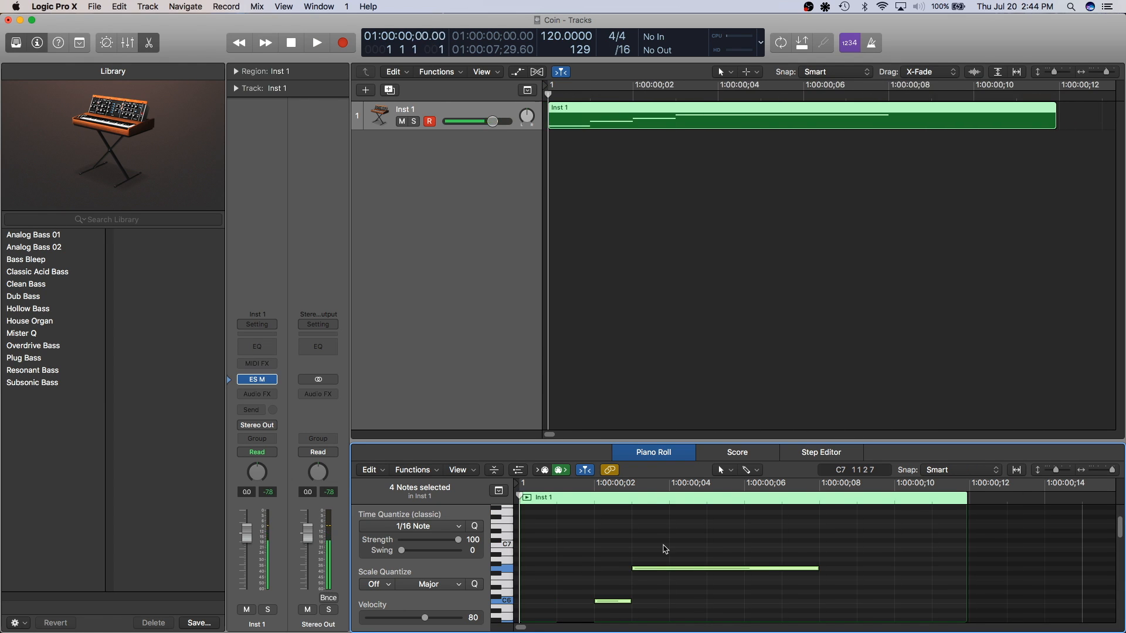
# - Raise the four notes an octave once more, play them, and return them to the lower octave for another playback
pyautogui.hotkey('alt', 'shift', 'Up')
pyautogui.press('space')
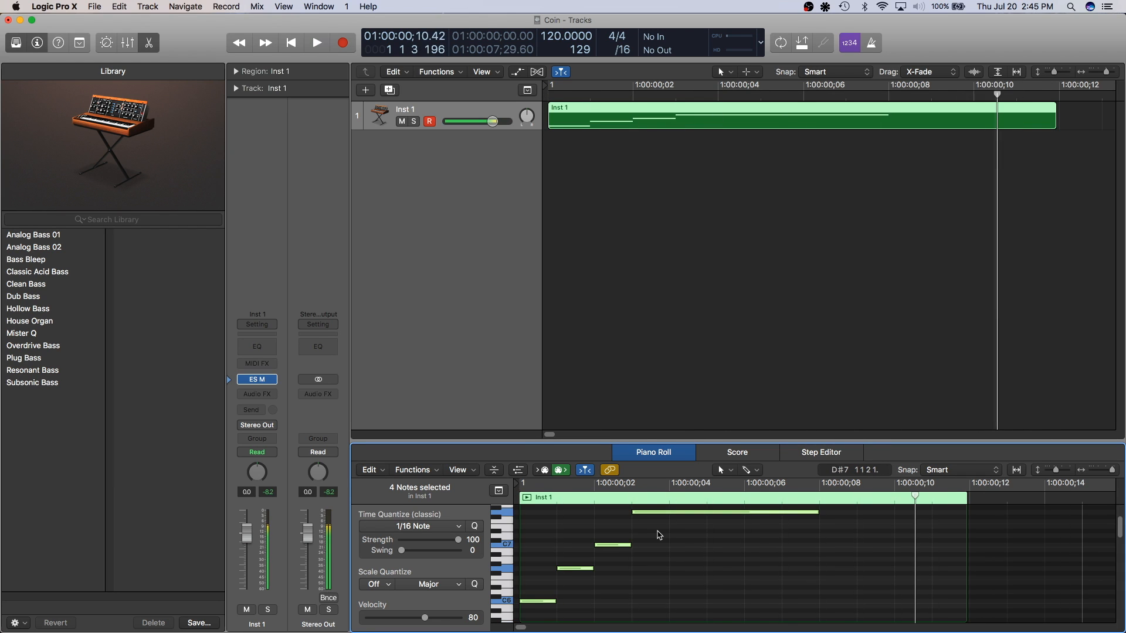
pyautogui.hotkey('alt', 'shift', 'Down')
pyautogui.click(674, 289)
pyautogui.press('space')
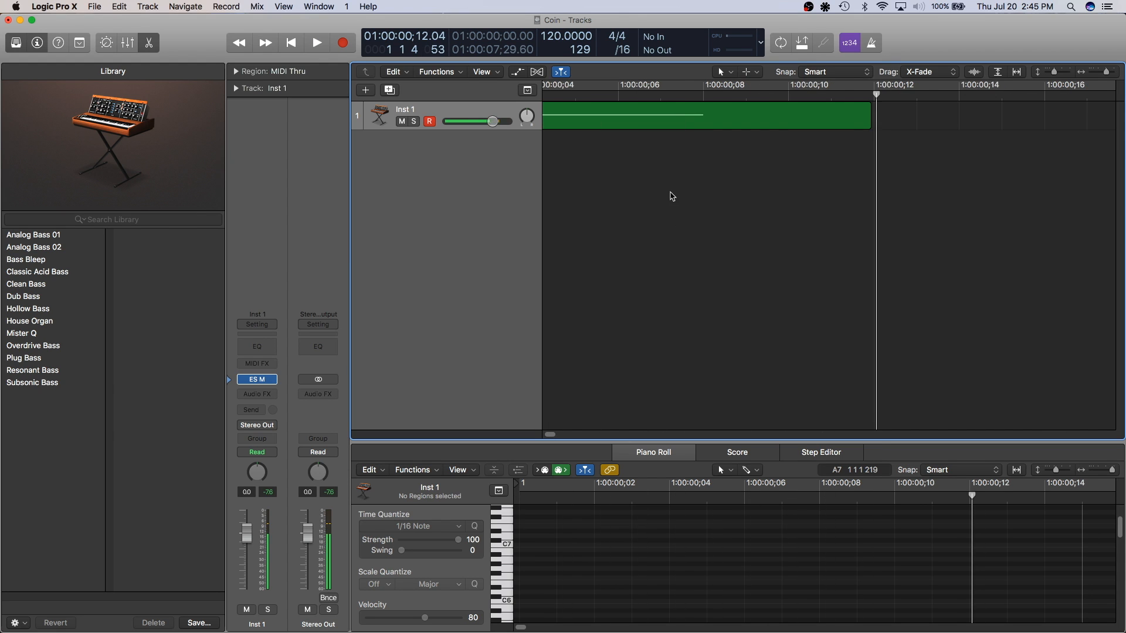
# - Shorten the region so it ends just after the last note, at about 1:00:00;08
pyautogui.moveTo(1050, 127); pyautogui.dragTo(910, 120)
pyautogui.press('z')
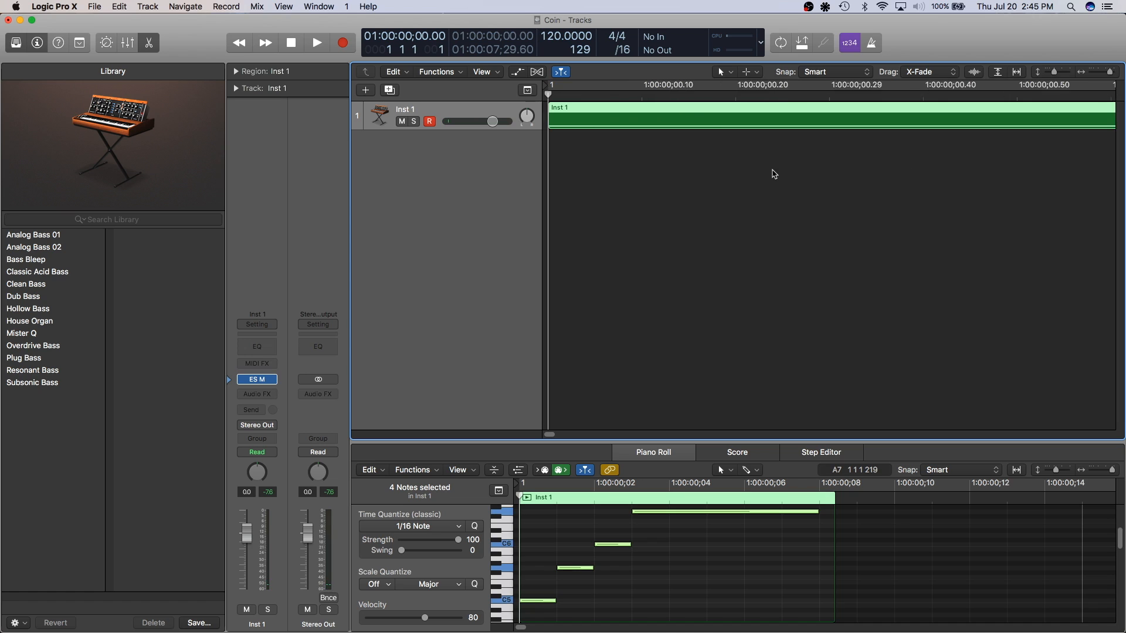
pyautogui.press('z')
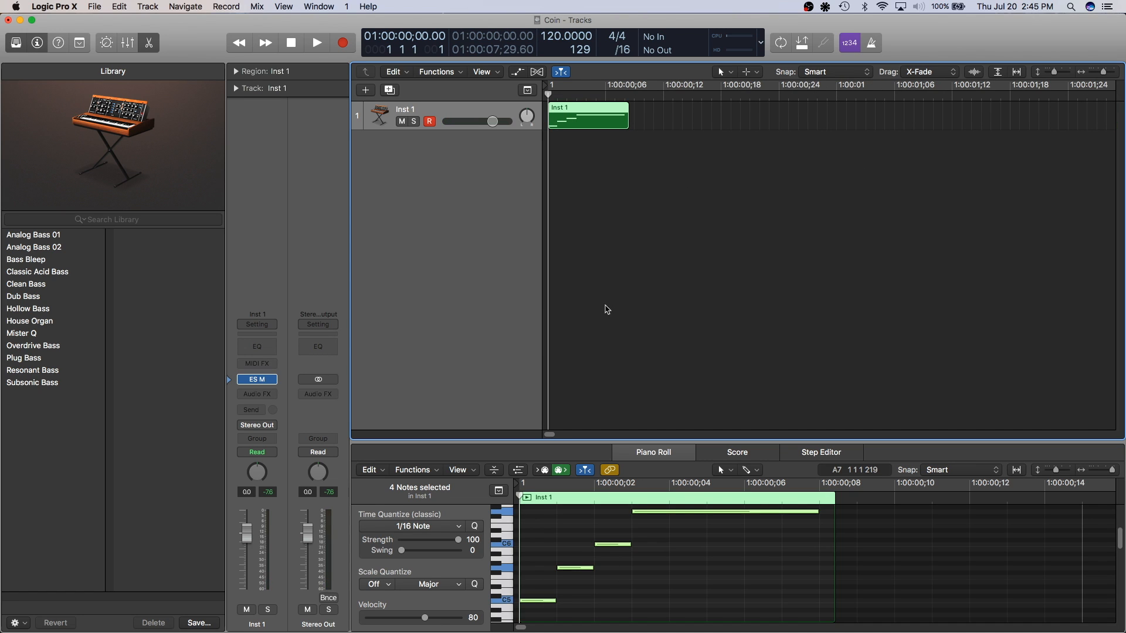
# - Add a Mono->Stereo Chorus effect after the ES M on the Inst 1 track and place its window over the tracks area
pyautogui.click(261, 394)
pyautogui.moveTo(283, 436)
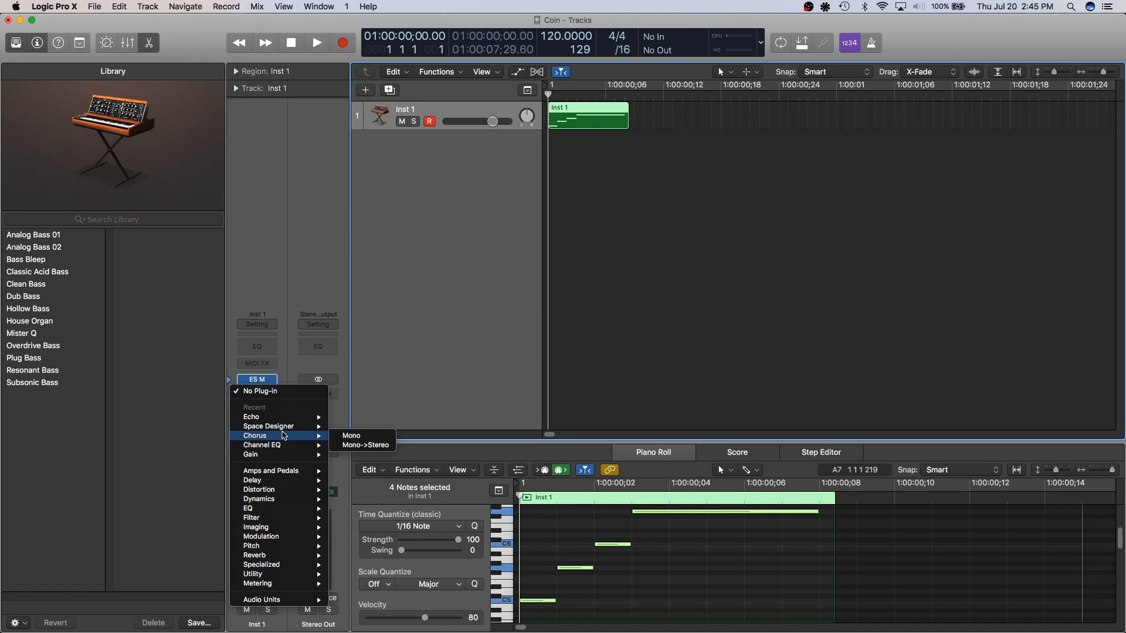
pyautogui.click(373, 446)
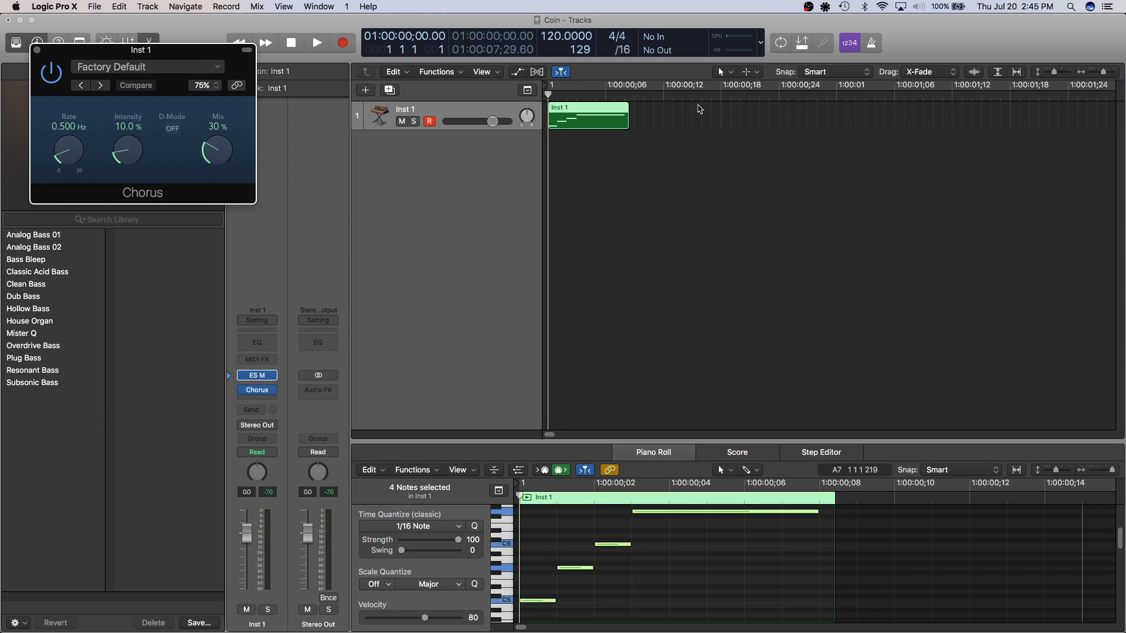
pyautogui.moveTo(183, 56); pyautogui.dragTo(539, 216)
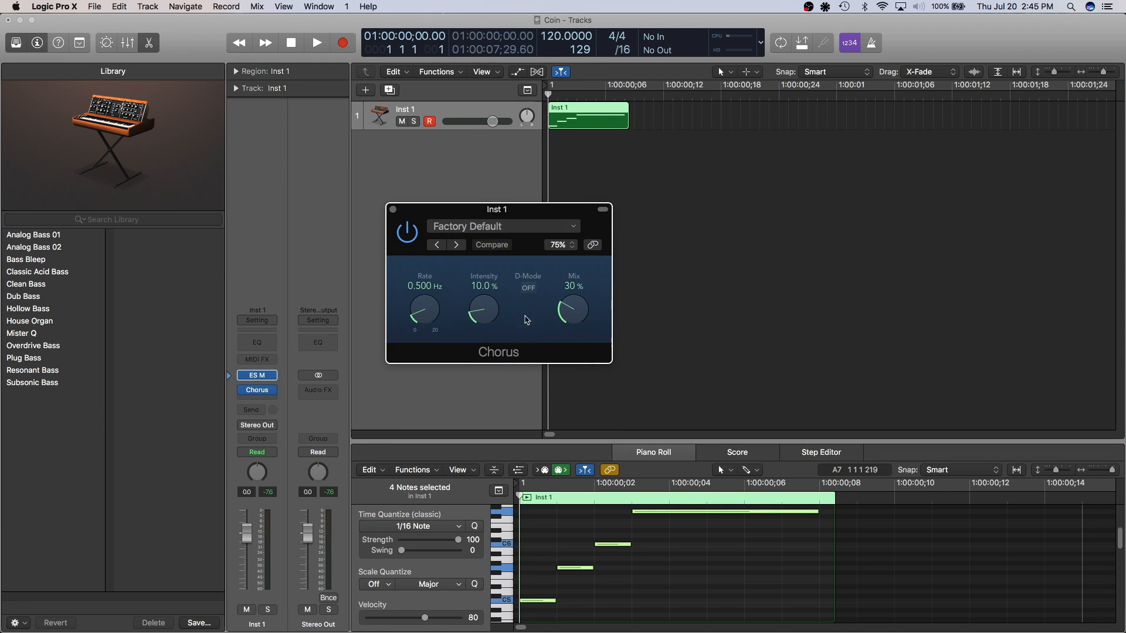
# - Set the Chorus mix to 32% and intensity to 28%, and play the region
pyautogui.moveTo(574, 320); pyautogui.dragTo(573, 316)
pyautogui.moveTo(484, 319); pyautogui.dragTo(477, 268)
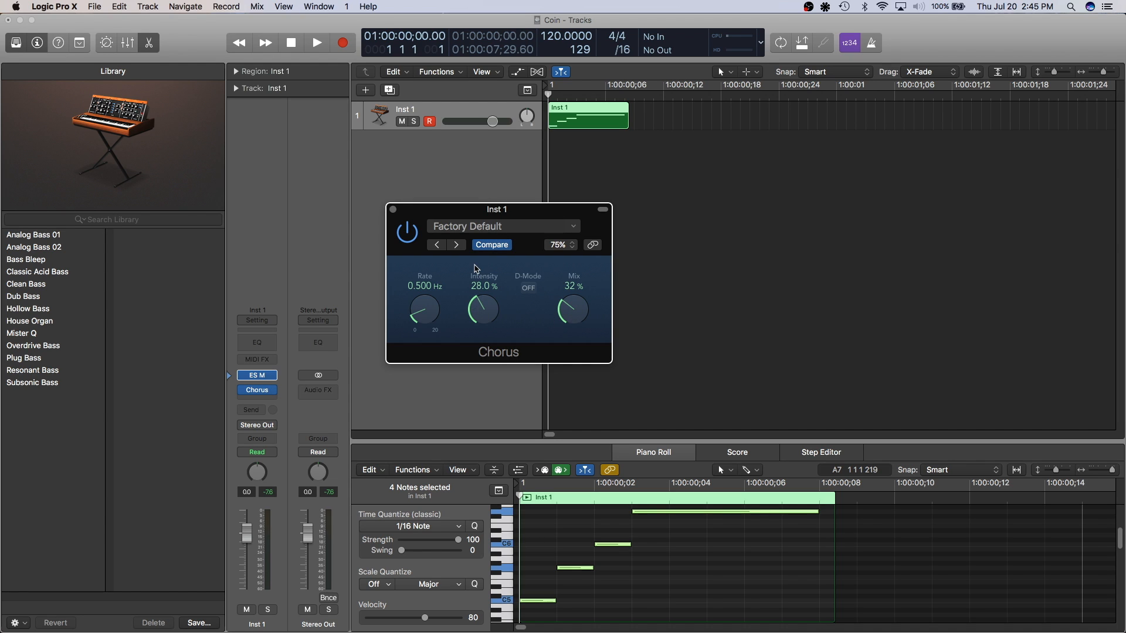
pyautogui.press('space')
pyautogui.press('space')
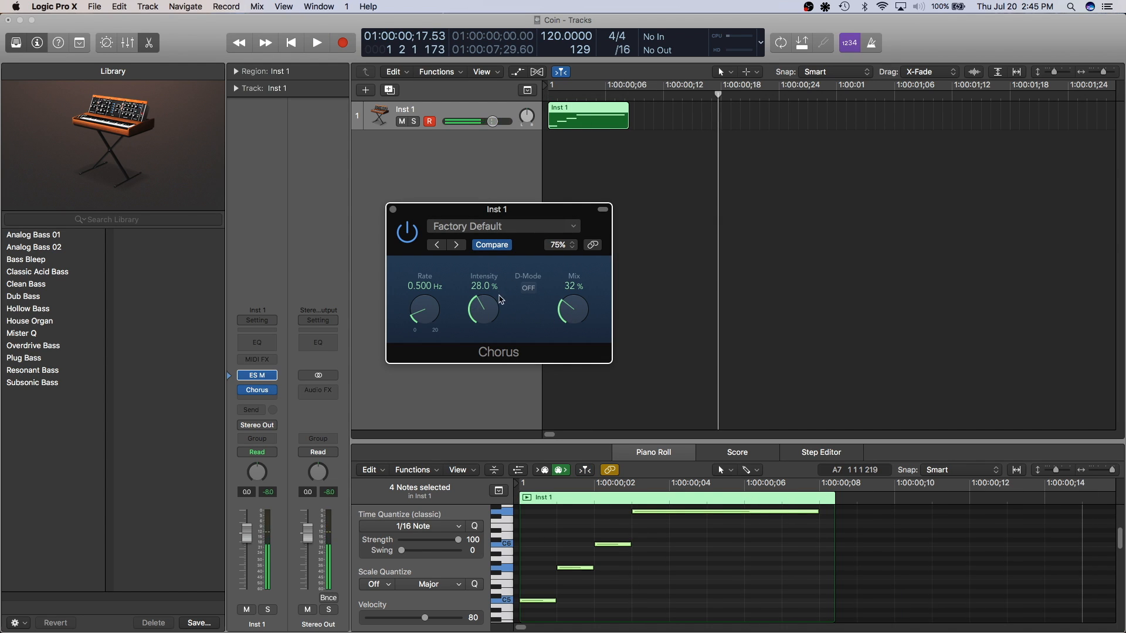
pyautogui.press('z')
pyautogui.press('Return')
pyautogui.press('z')
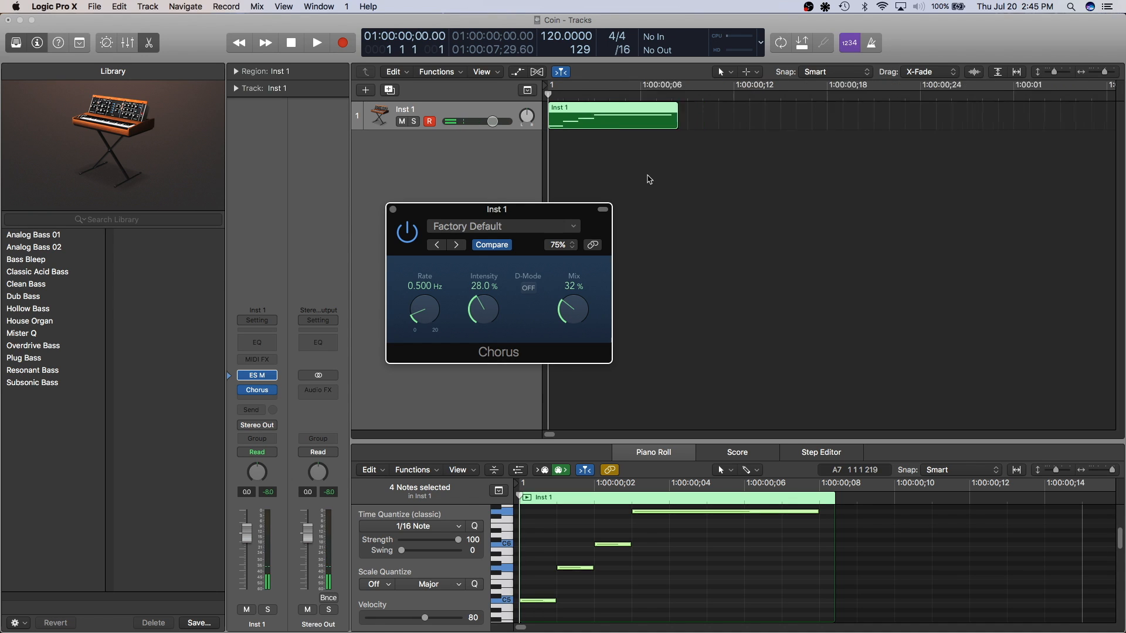
# - Set the Chorus mix to 25% and rate to 1.400 Hz, audition the region, and close the effect window
pyautogui.moveTo(580, 310); pyautogui.dragTo(579, 320)
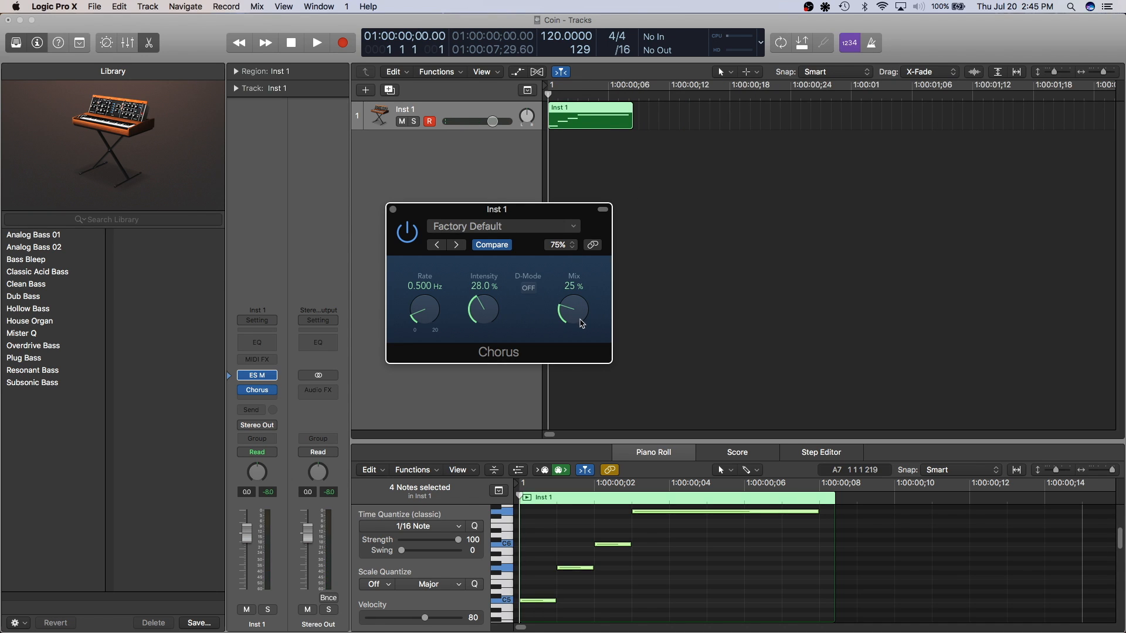
pyautogui.press('space')
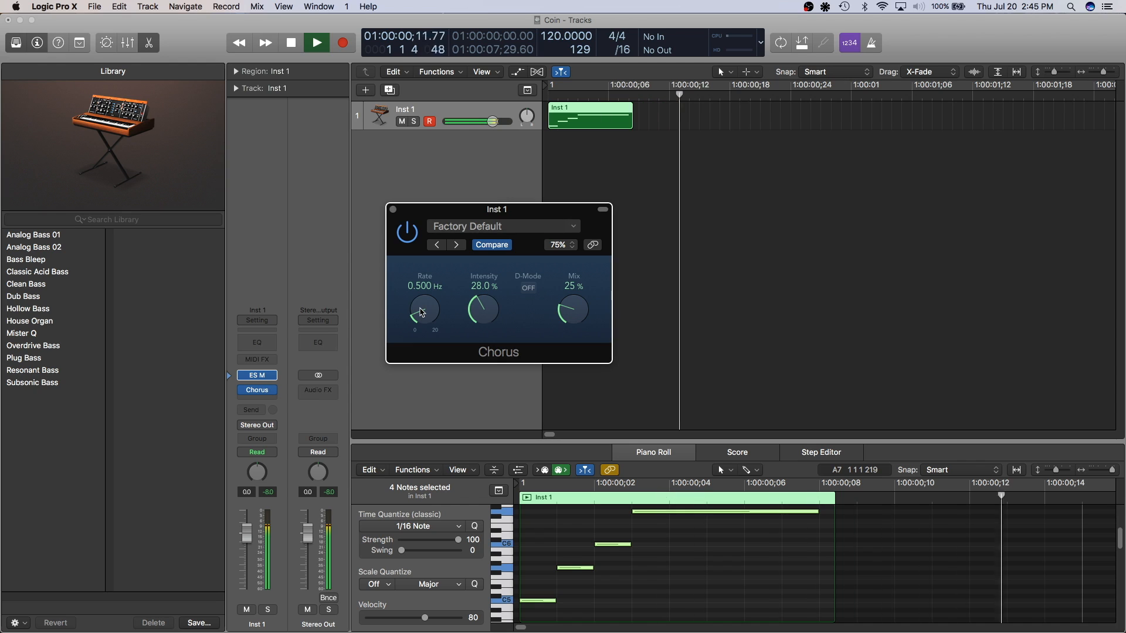
pyautogui.moveTo(404, 311); pyautogui.dragTo(433, 311)
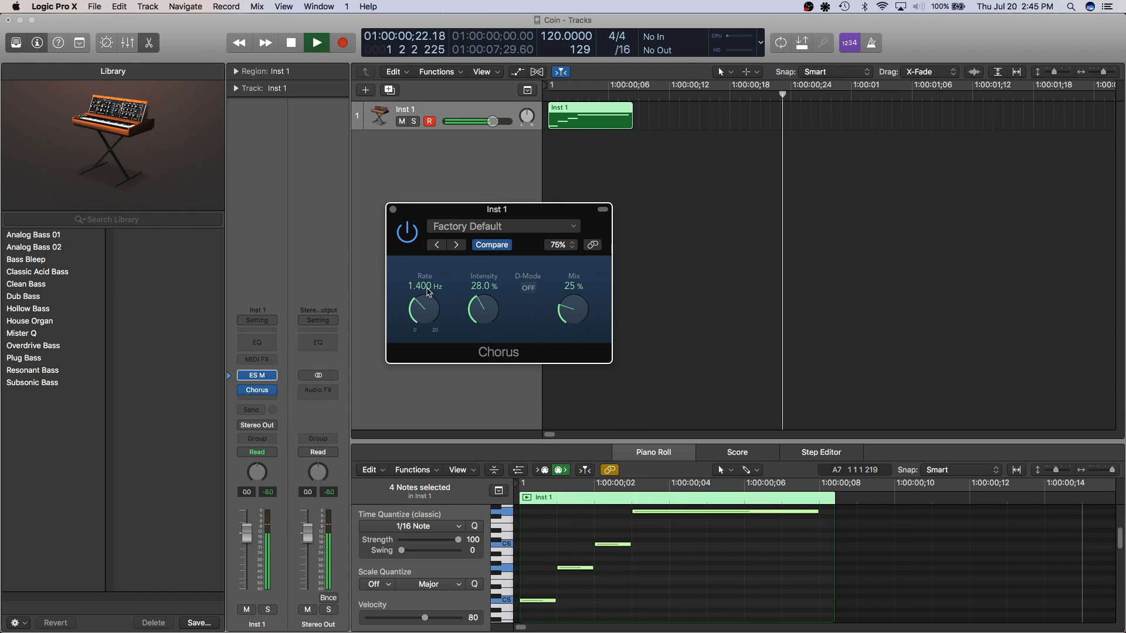
pyautogui.press('space')
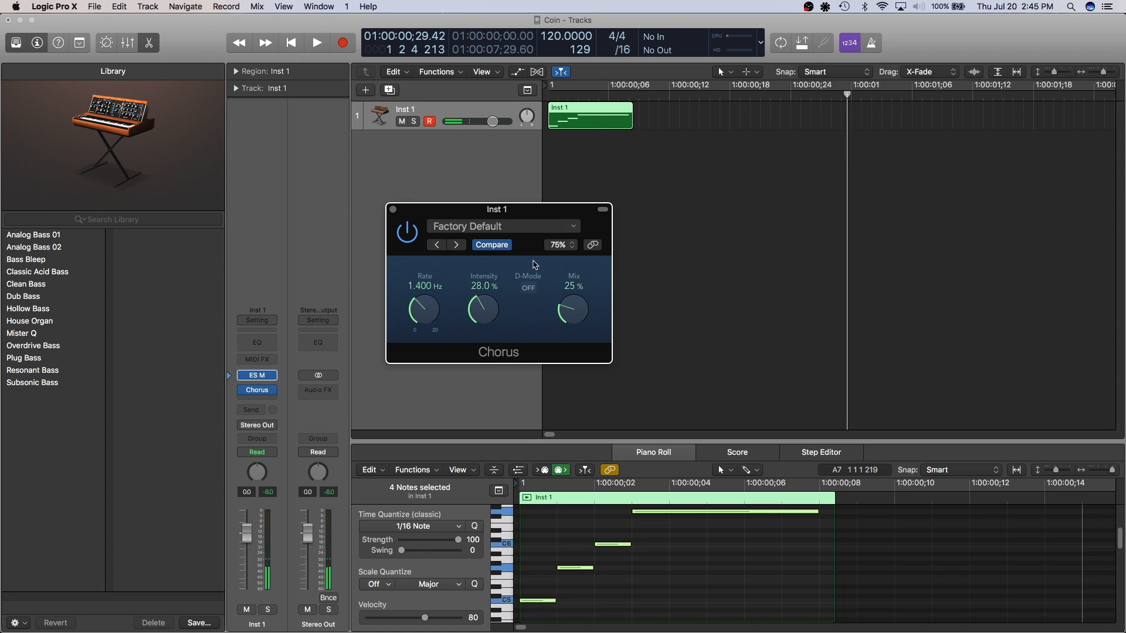
pyautogui.press('Return')
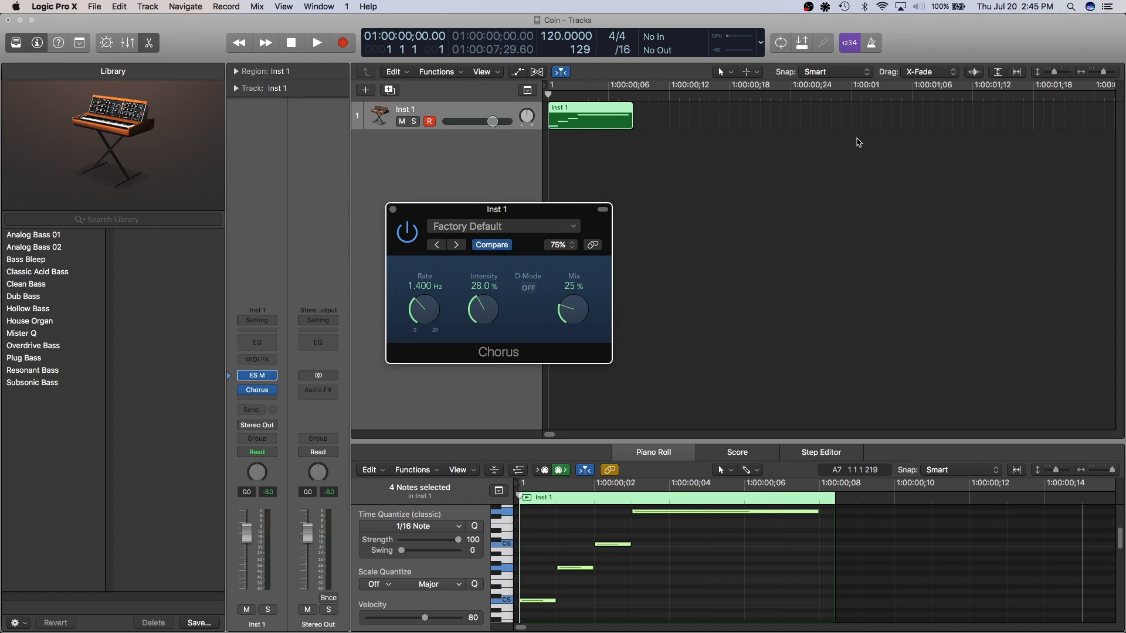
pyautogui.press('space')
pyautogui.press('space')
pyautogui.click(393, 209)
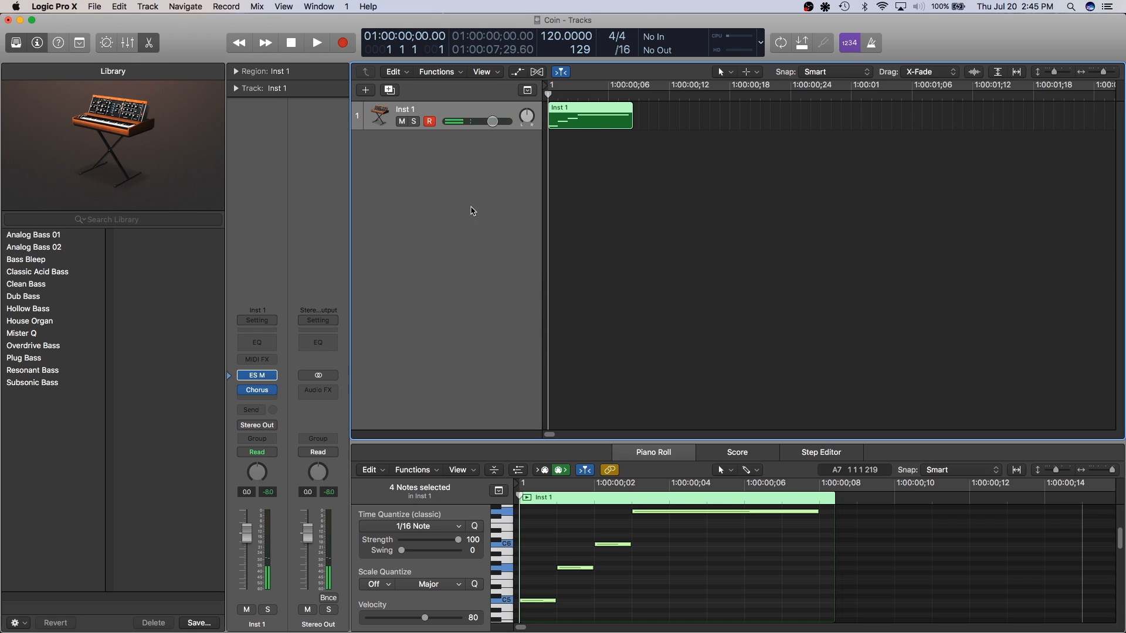
# - Add a stereo Space Designer reverb after the Chorus and place its window so the notes remain visible
pyautogui.click(275, 402)
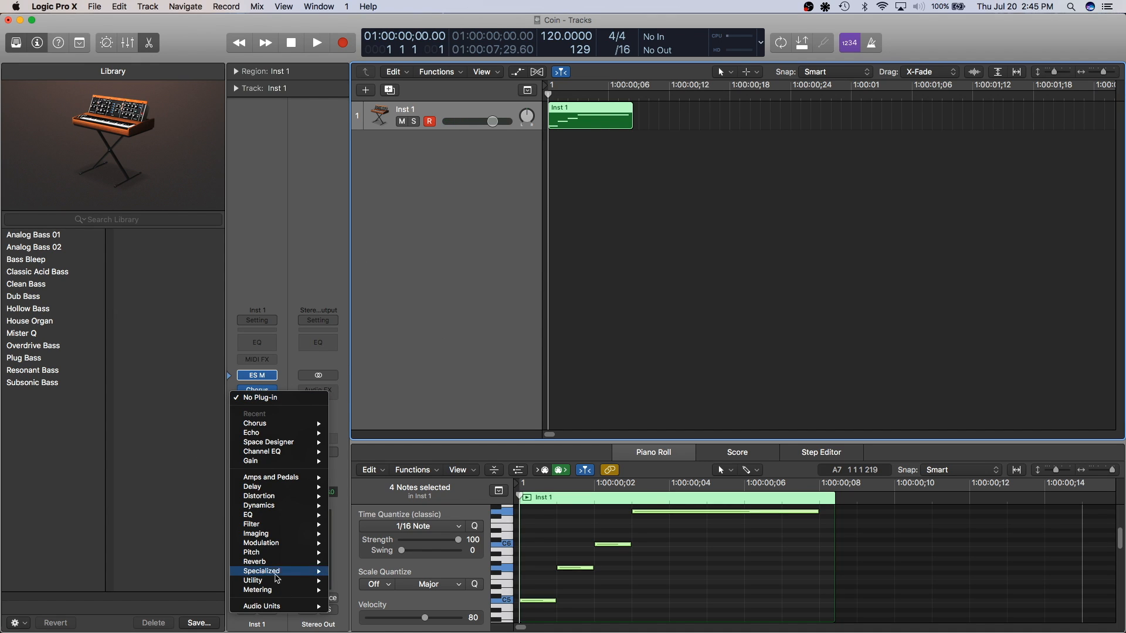
pyautogui.moveTo(295, 563)
pyautogui.moveTo(403, 594)
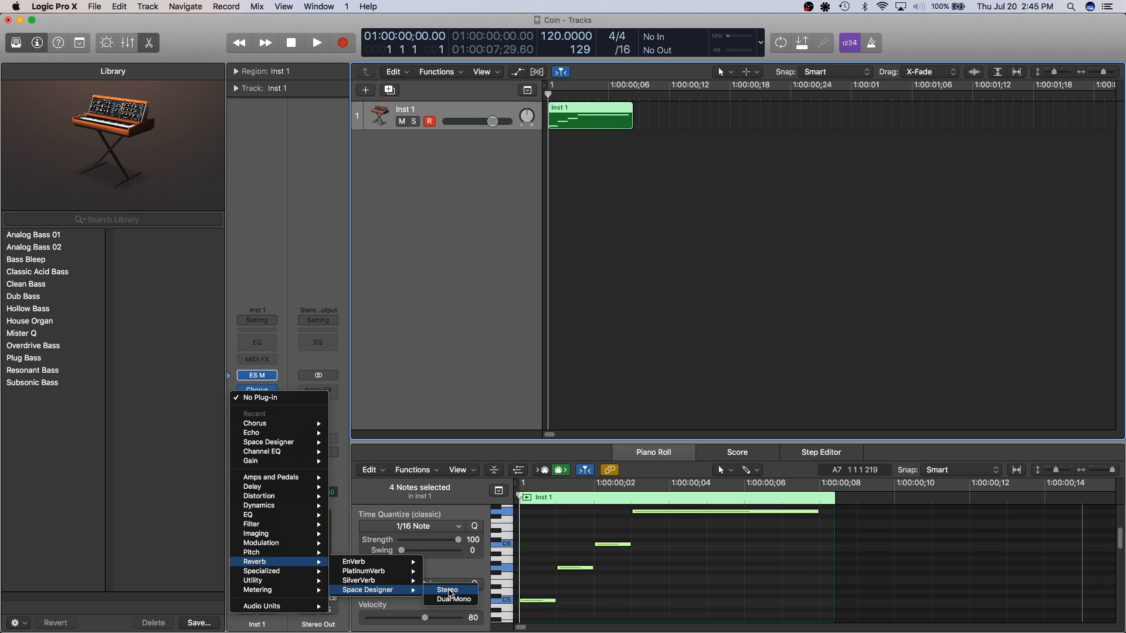
pyautogui.click(448, 591)
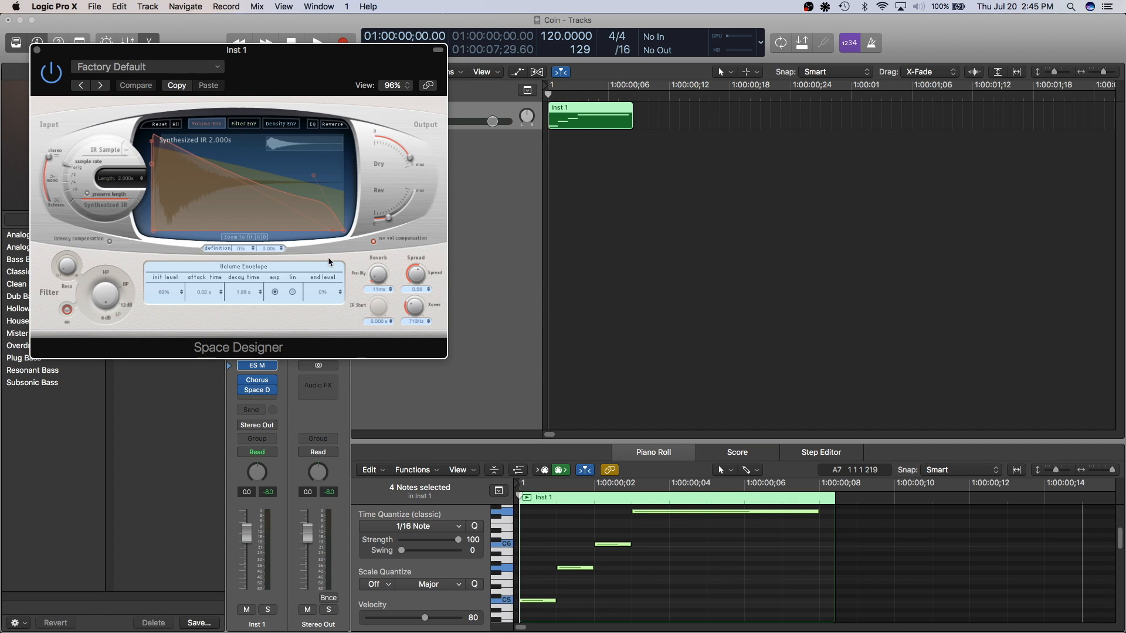
pyautogui.moveTo(278, 54); pyautogui.dragTo(749, 207)
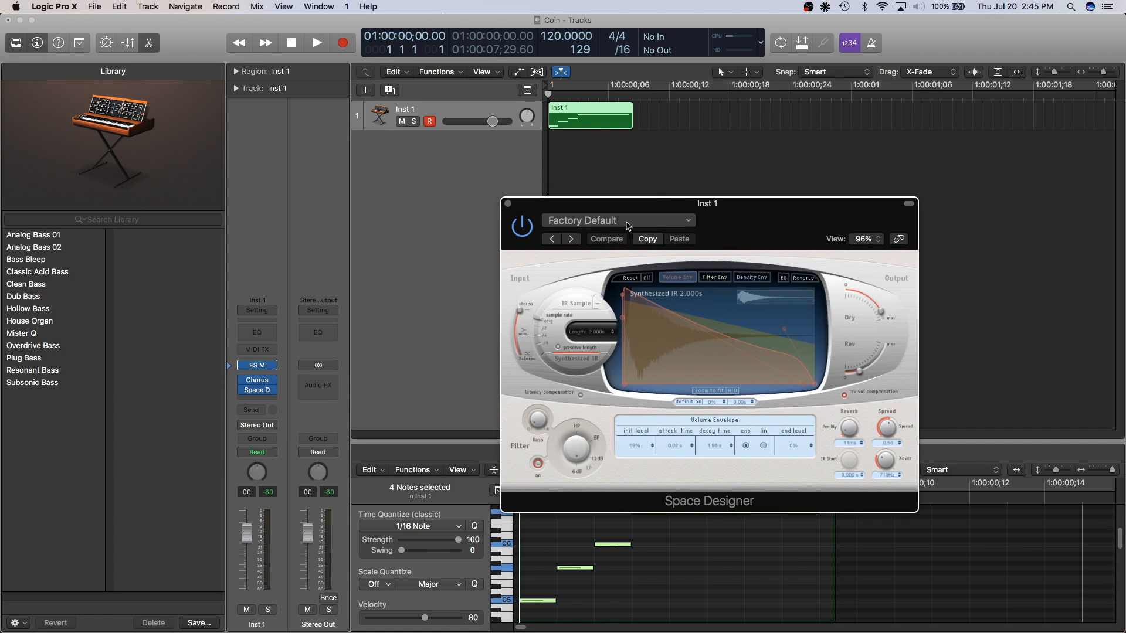
pyautogui.moveTo(628, 226); pyautogui.dragTo(671, 155)
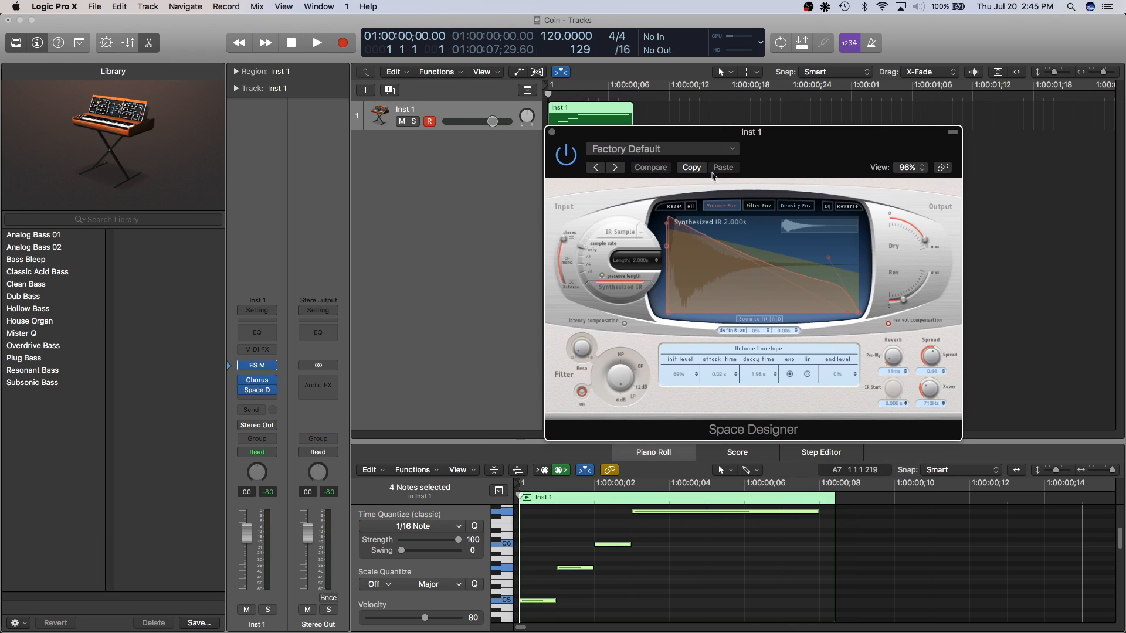
# - Try the Tiny Phone preset from Space Designer's Warped Effects speakers and play the region
pyautogui.click(672, 154)
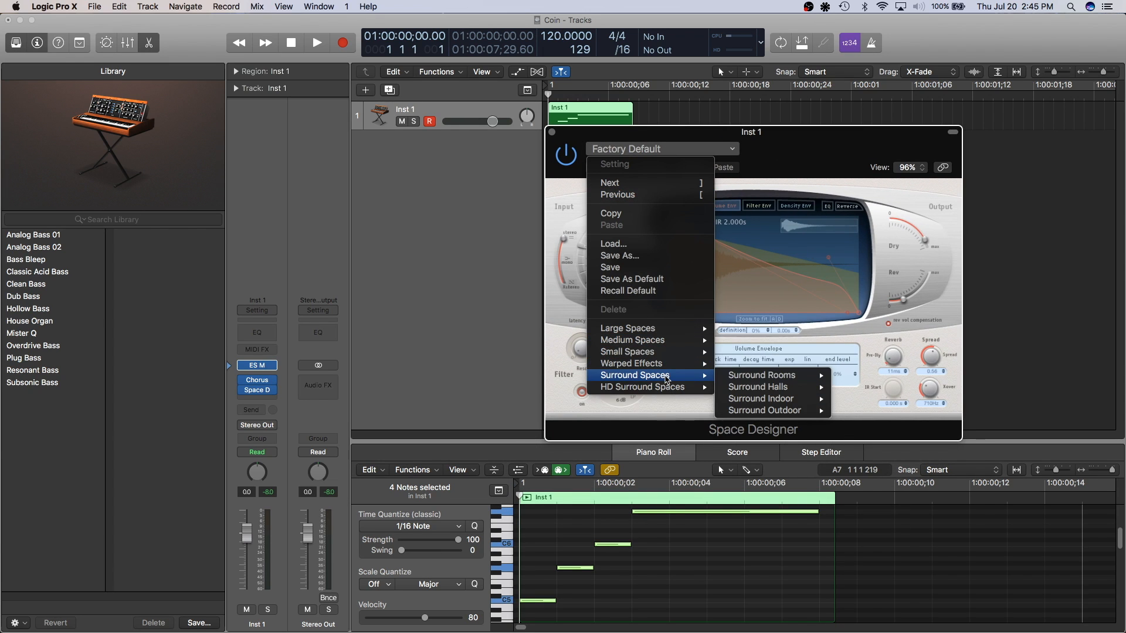
pyautogui.moveTo(666, 368)
pyautogui.moveTo(791, 397)
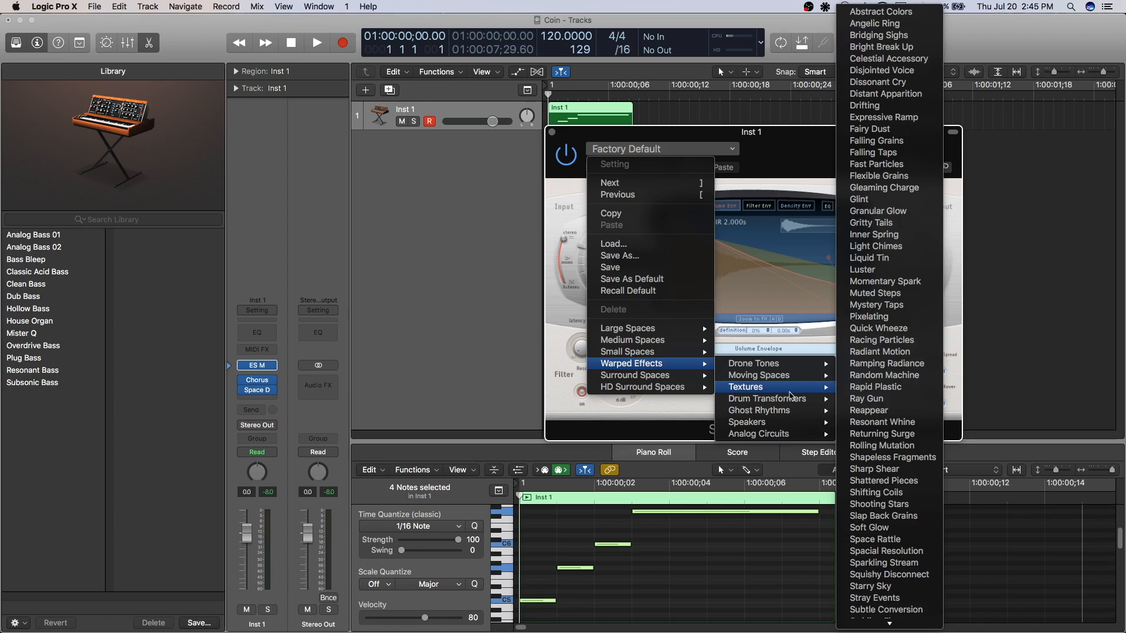
pyautogui.moveTo(794, 426)
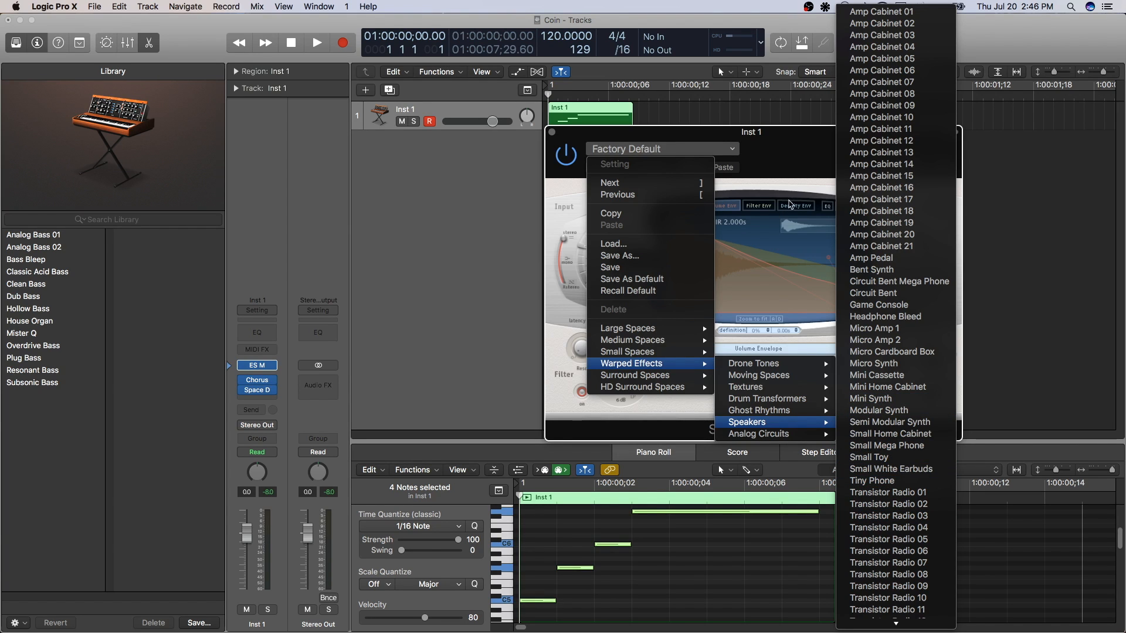
pyautogui.click(880, 482)
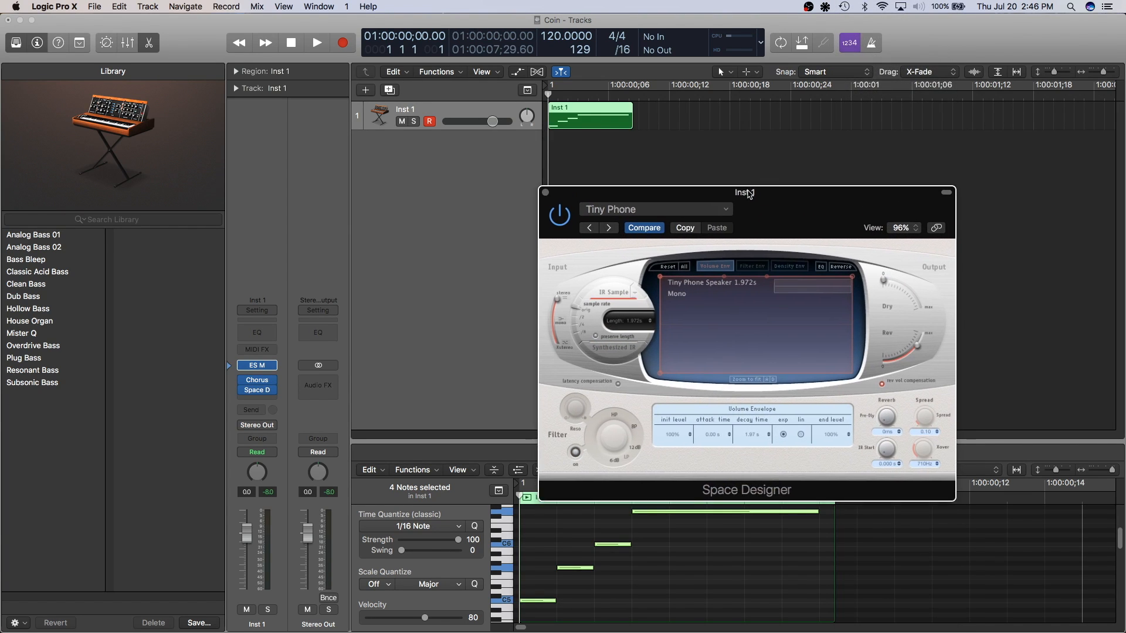
pyautogui.press('space')
pyautogui.press('space')
pyautogui.press('Return')
# - Load Space Designer's Circuit Bent Mega Phone preset from the Warped Effects speakers
pyautogui.click(728, 222)
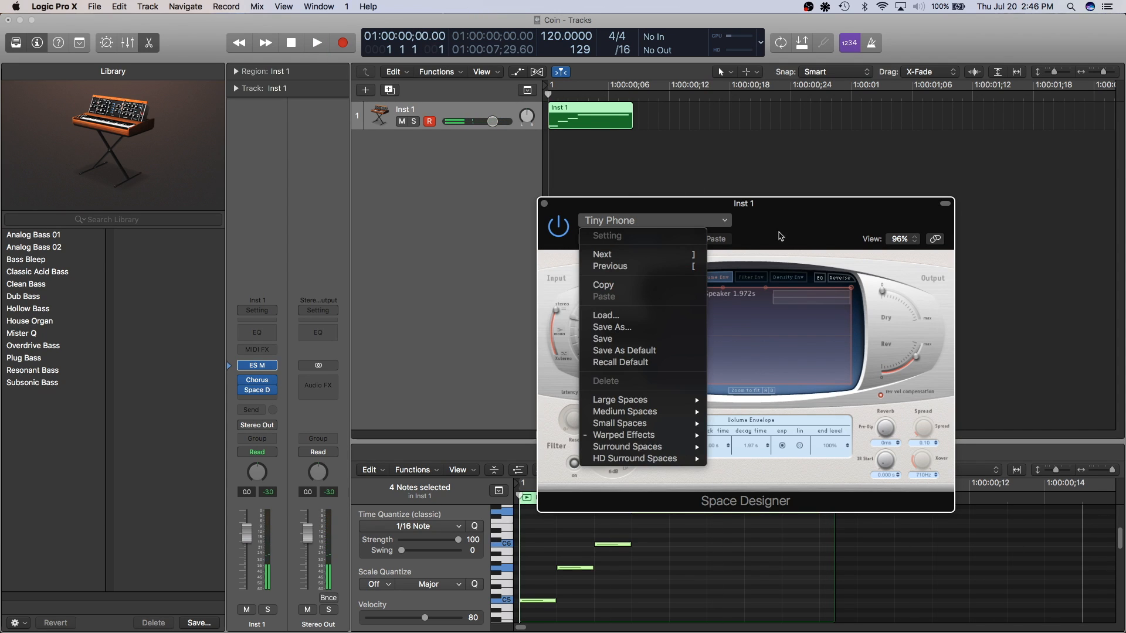
pyautogui.moveTo(652, 436)
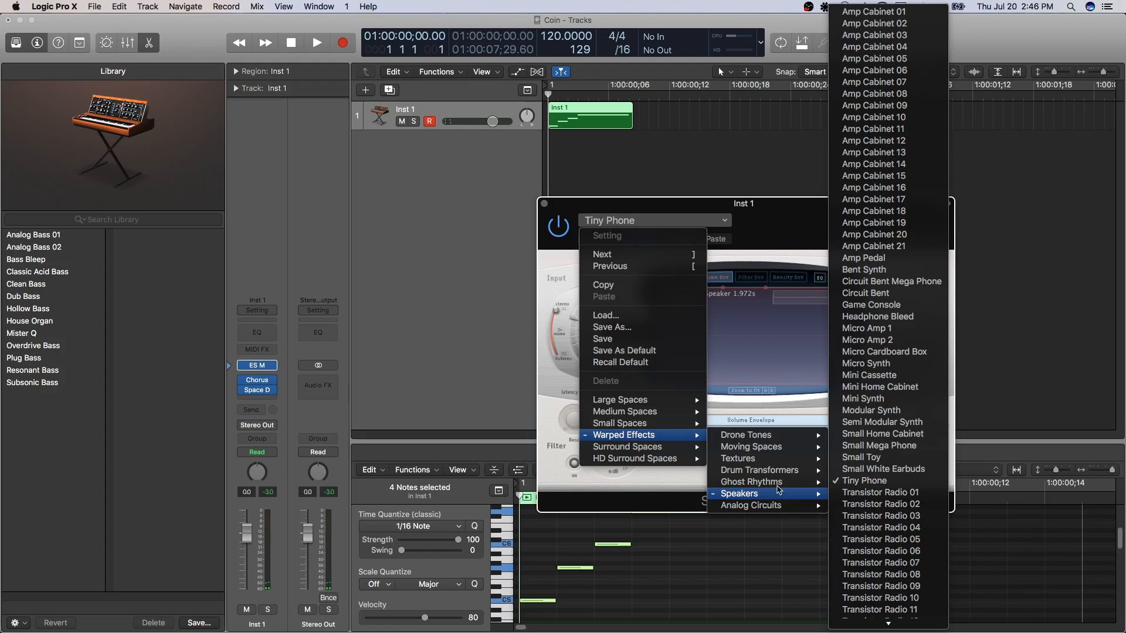
pyautogui.moveTo(762, 498)
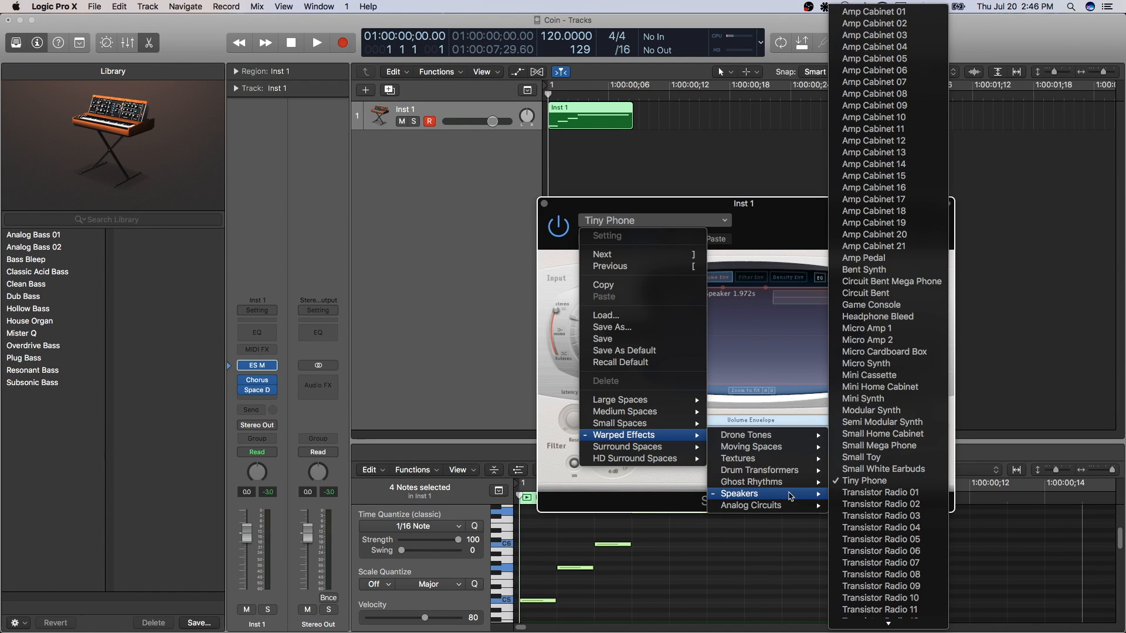
pyautogui.click(906, 285)
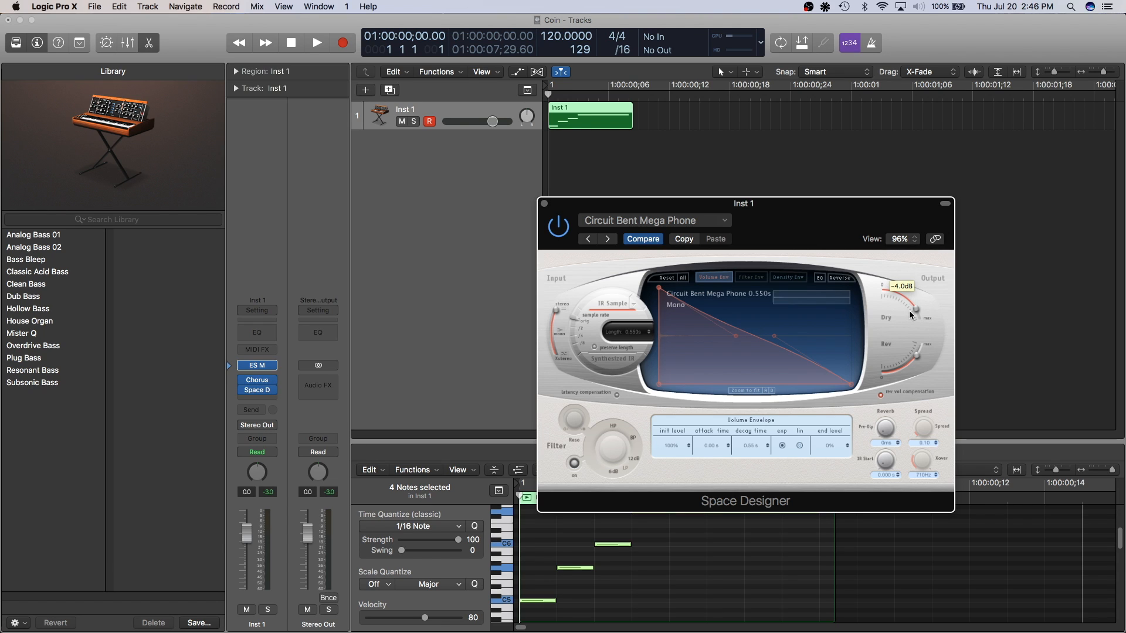
# - Lower Space Designer's reverb output to -13.0 dB, play the region, and raise the reverb output slightly for another playback
pyautogui.moveTo(918, 357); pyautogui.dragTo(908, 368)
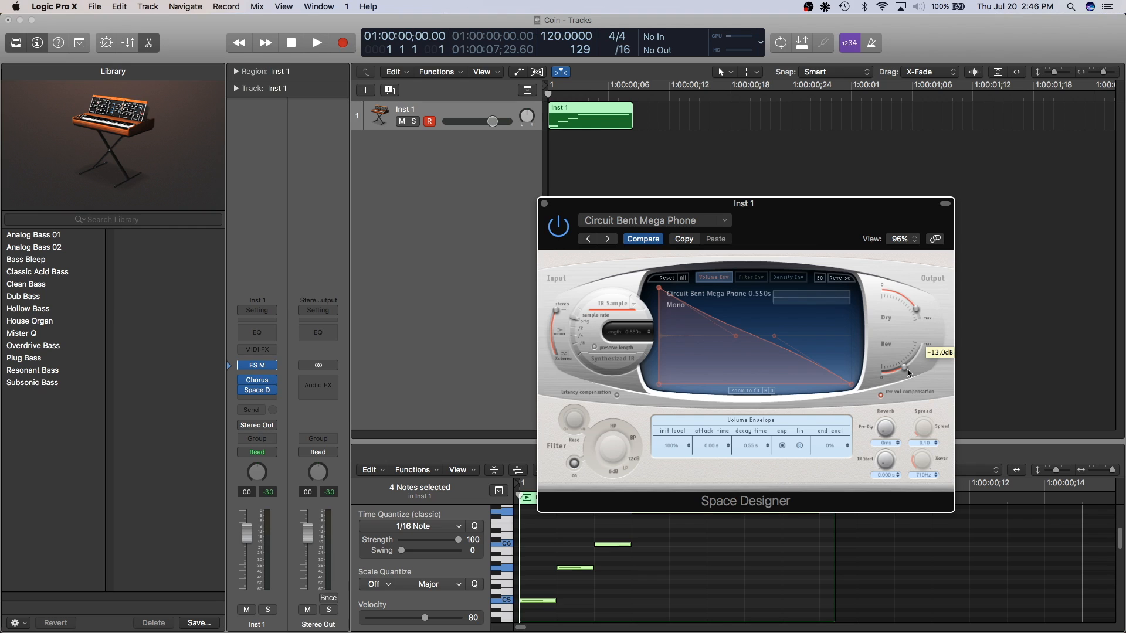
pyautogui.click(737, 122)
pyautogui.press('space')
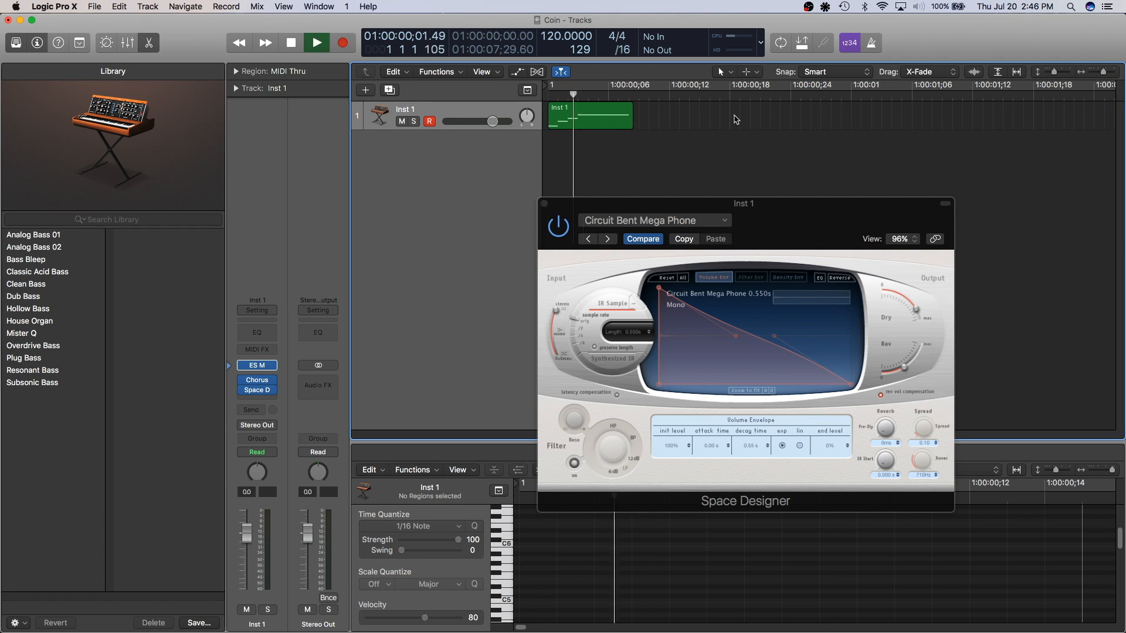
pyautogui.moveTo(906, 371); pyautogui.dragTo(912, 365)
pyautogui.click(823, 166)
pyautogui.press('space')
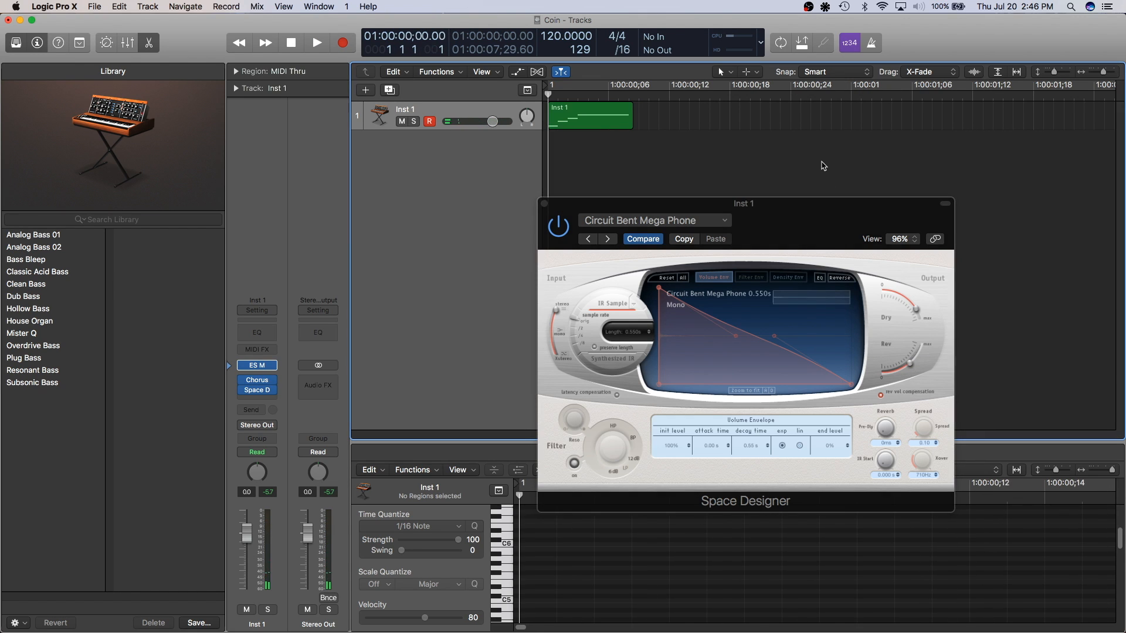
# - Play the coin sound from the start several times to judge the combined Chorus and Space Designer effects
pyautogui.press('space')
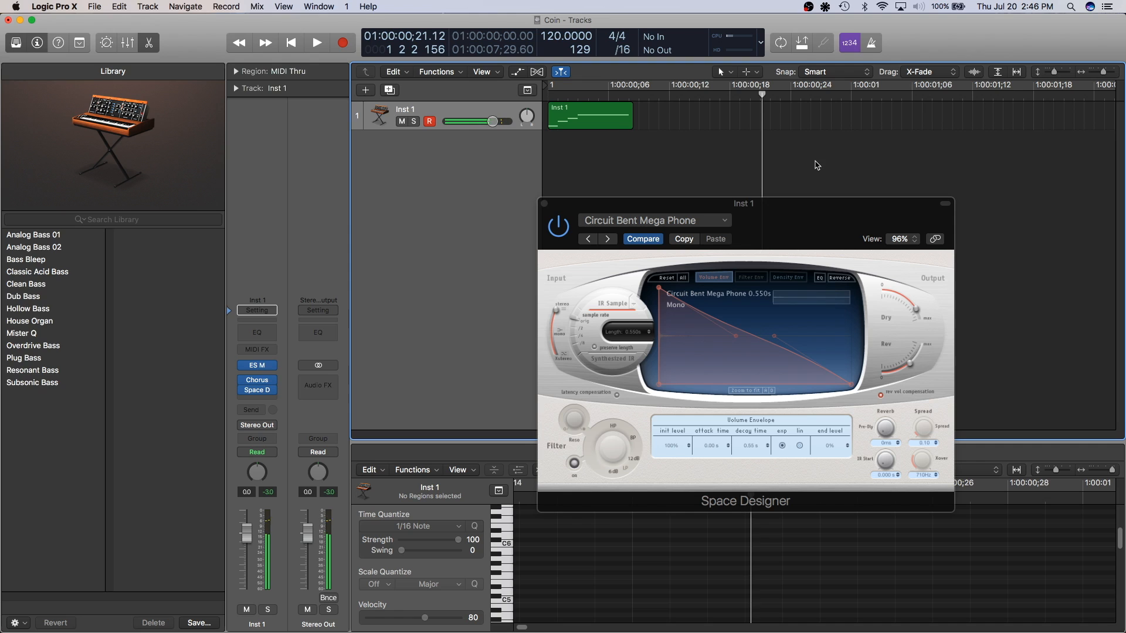
pyautogui.press('space')
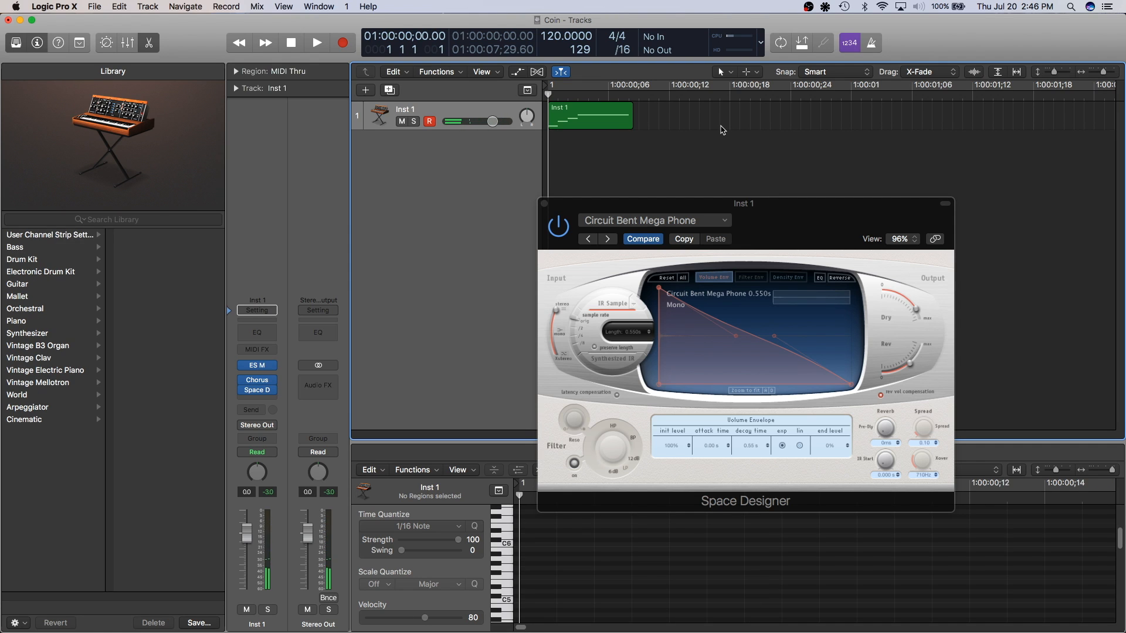
pyautogui.press('space')
pyautogui.press('space')
pyautogui.press('space')
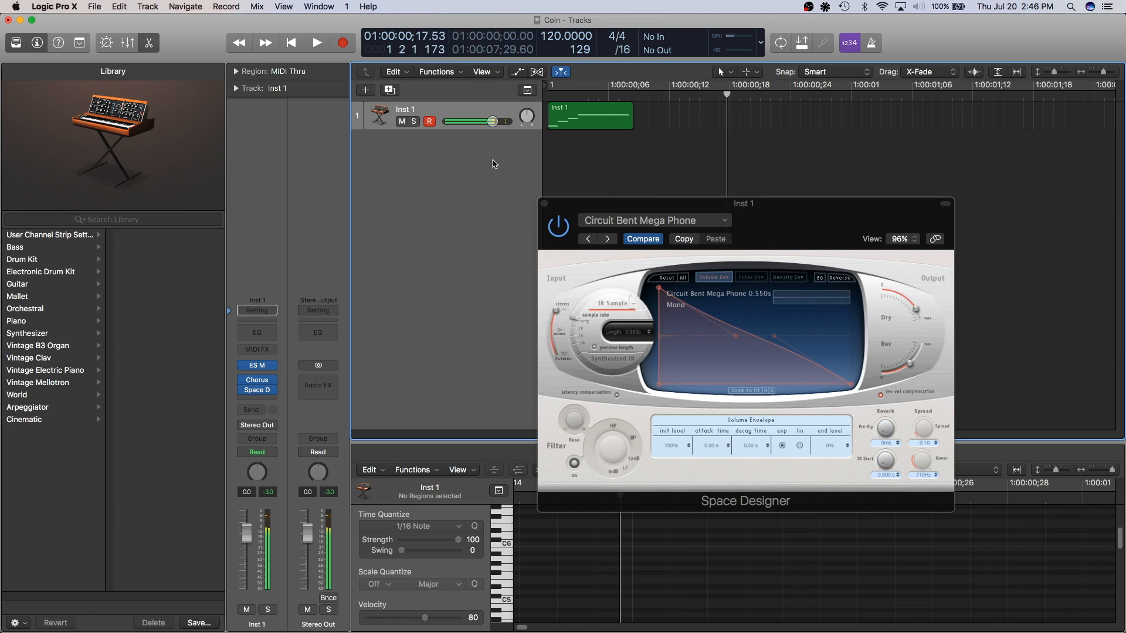
# - Close the current Space Designer and insert a second stereo Space Designer reverb after it on the Inst 1 channel
pyautogui.click(544, 204)
pyautogui.click(250, 400)
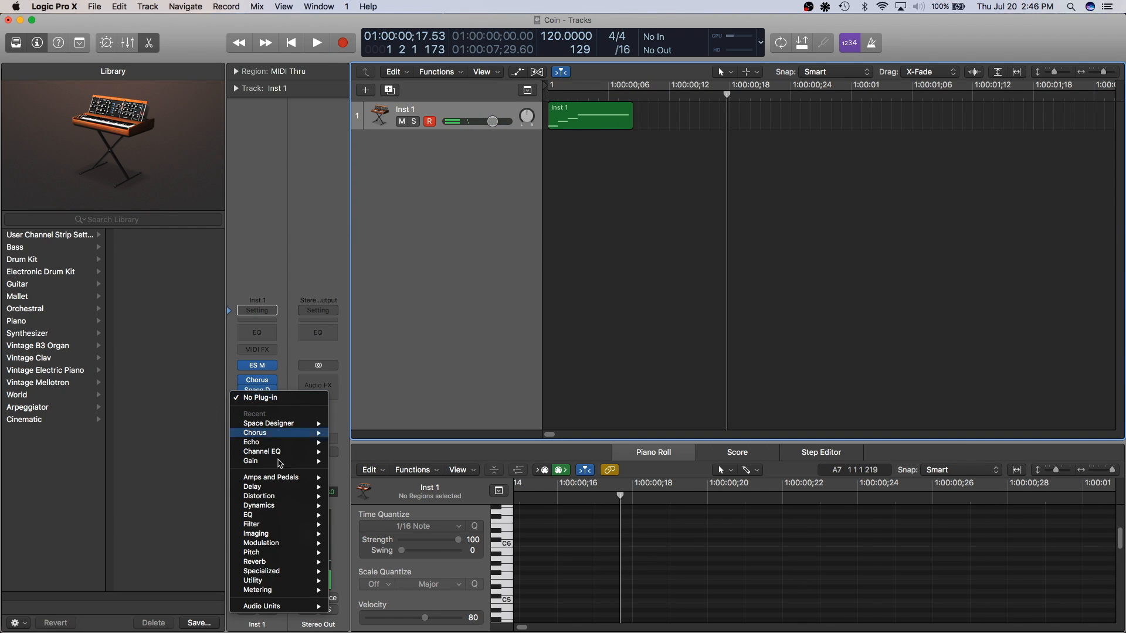
pyautogui.moveTo(267, 563)
pyautogui.moveTo(376, 590)
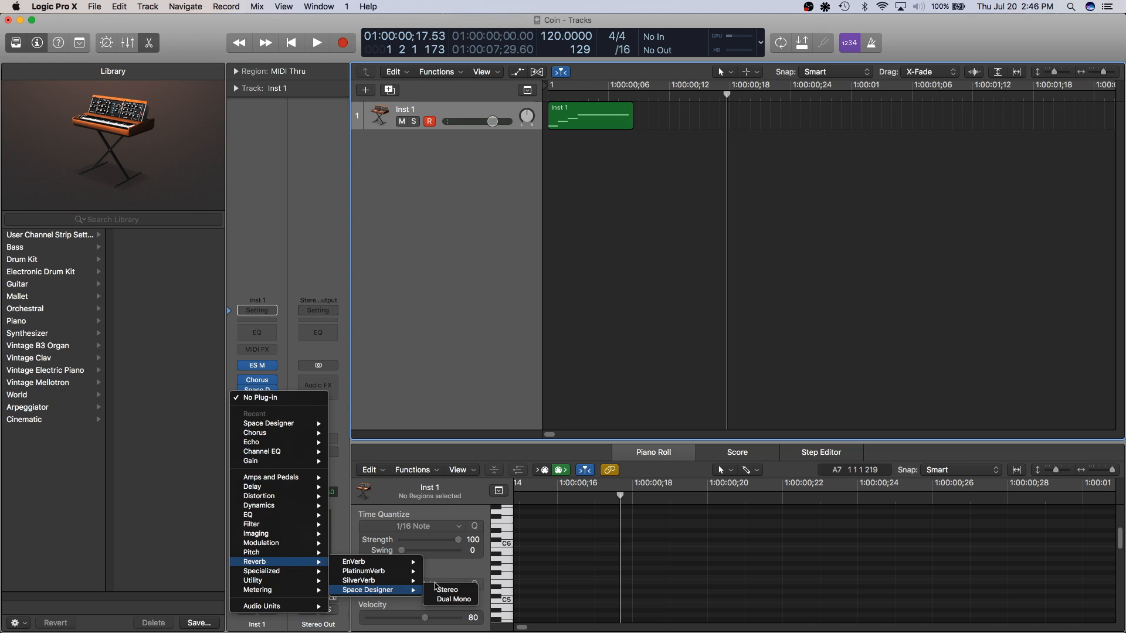
pyautogui.click(445, 595)
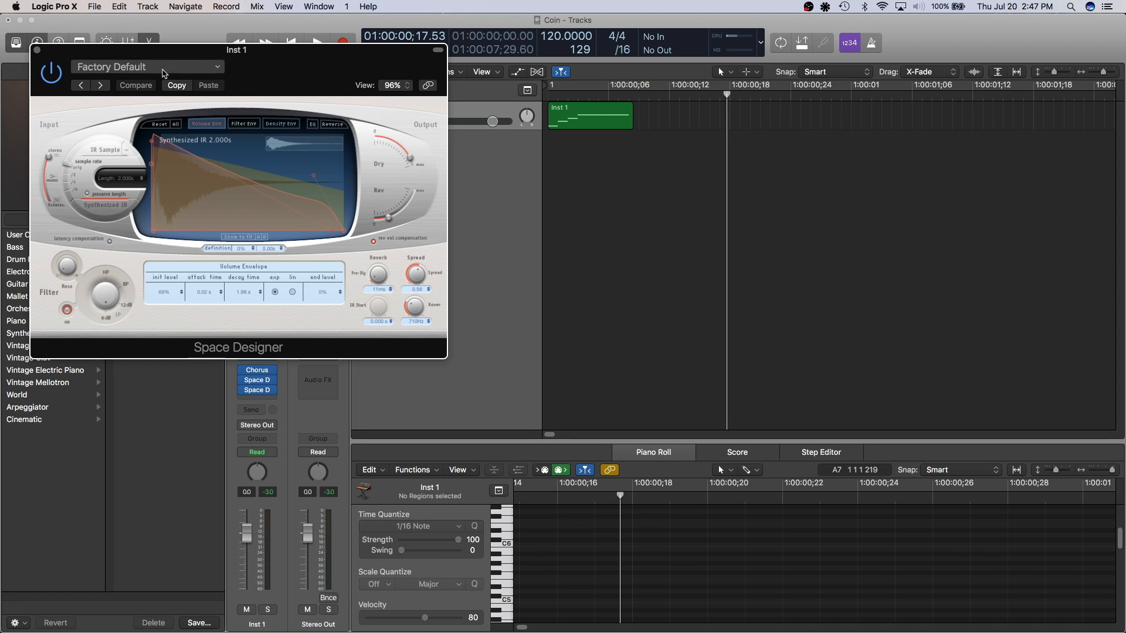
# - Load the Tape Saturator preset from the Warped Effects Analog Circuits into the new Space Designer
pyautogui.click(196, 69)
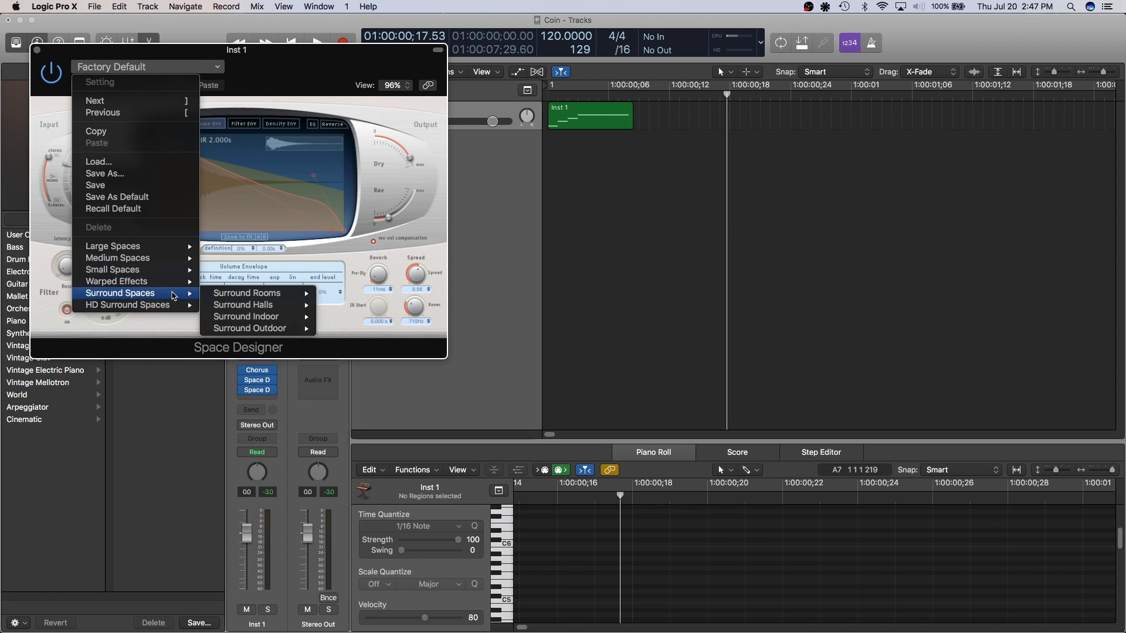
pyautogui.moveTo(179, 282)
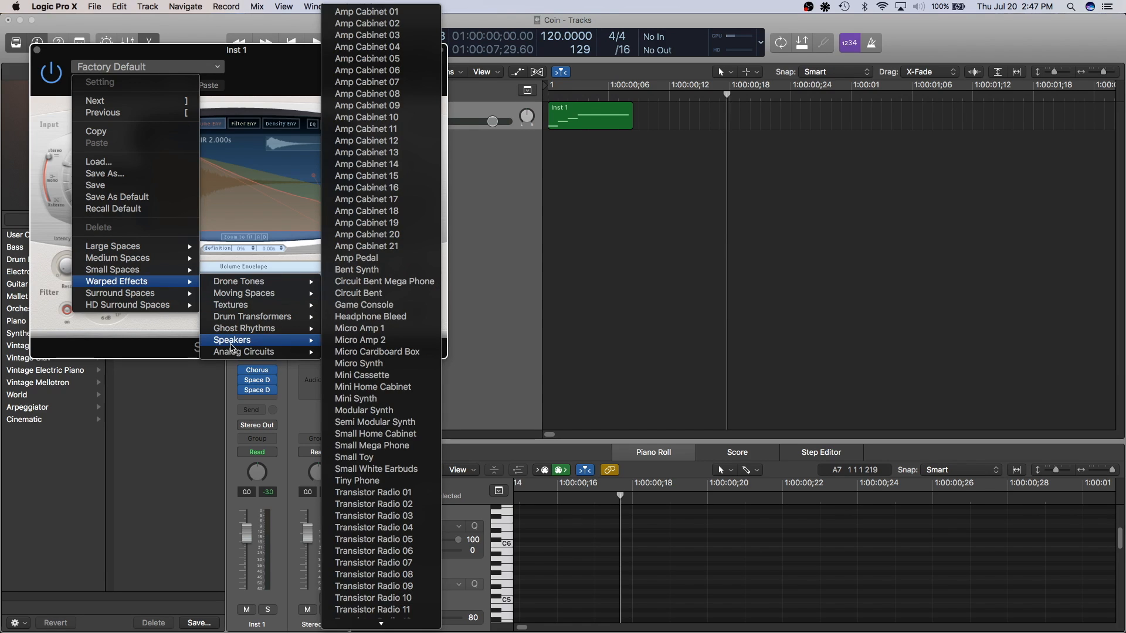
pyautogui.moveTo(256, 354)
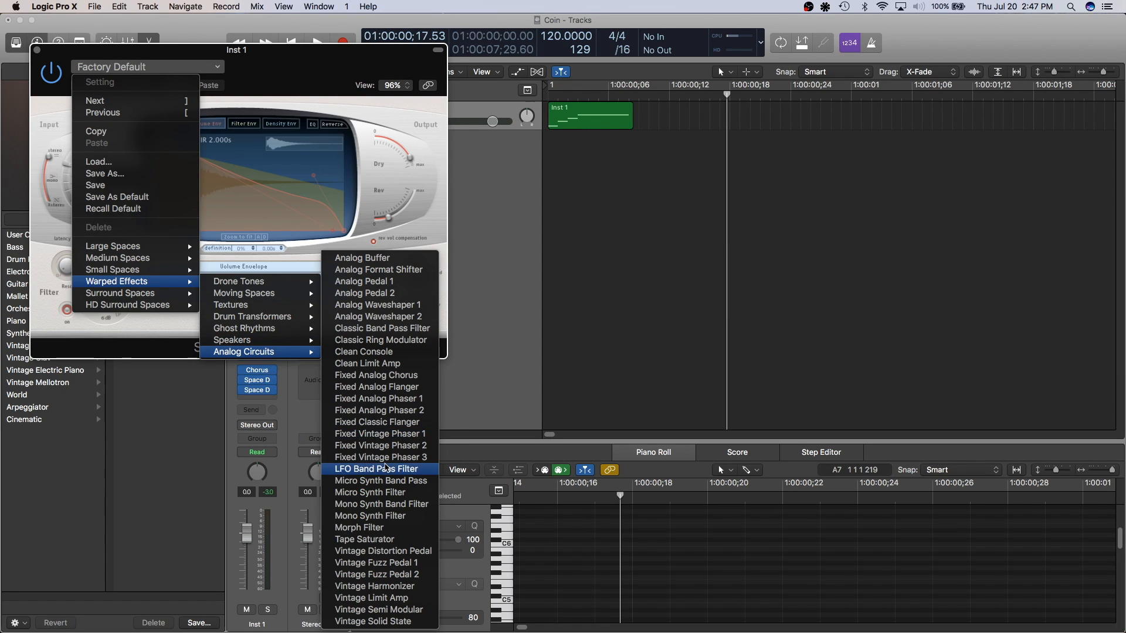
pyautogui.click(396, 545)
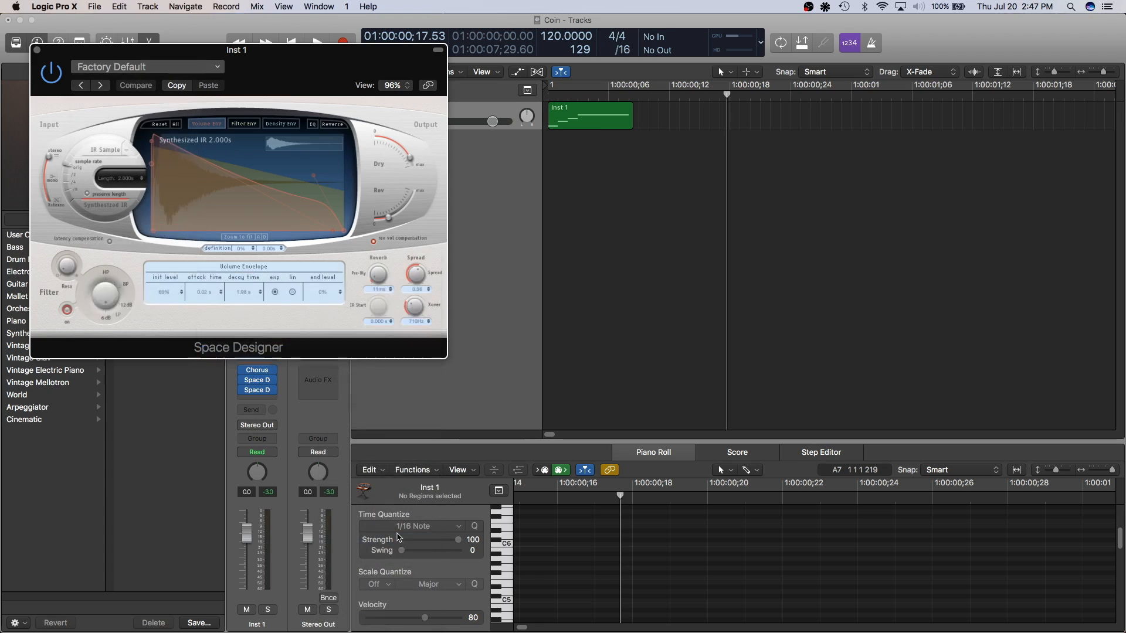
# - Lower the Tape Saturator's reverb output in stages and play the coin sound to hear the effect
pyautogui.moveTo(390, 152); pyautogui.dragTo(410, 211)
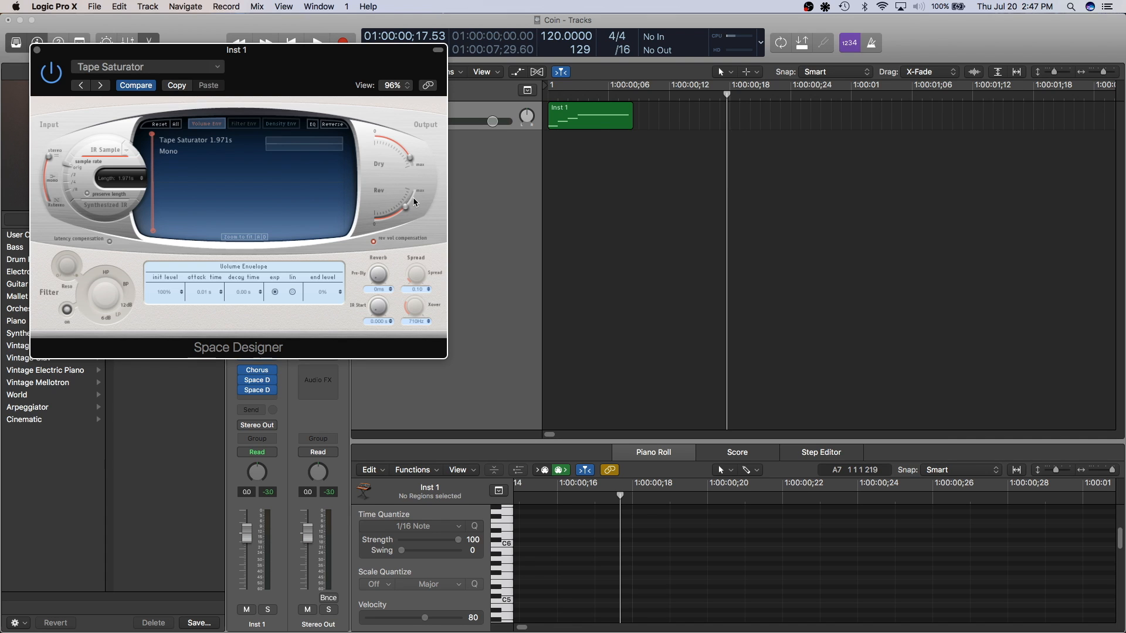
pyautogui.press('space')
pyautogui.moveTo(267, 69); pyautogui.dragTo(767, 164)
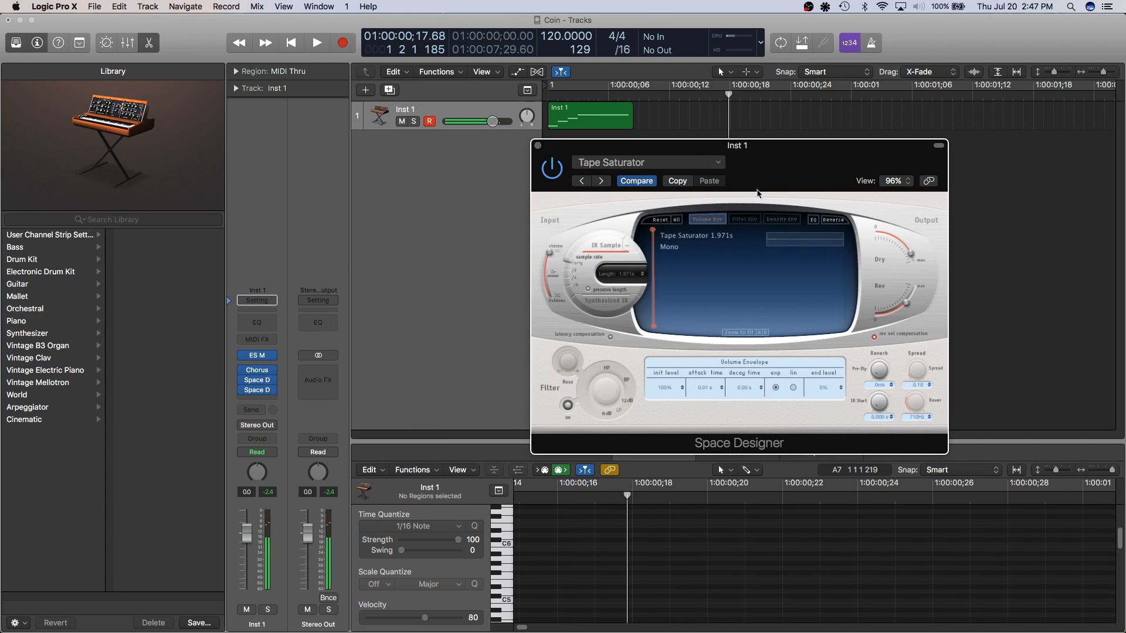
pyautogui.moveTo(909, 304); pyautogui.dragTo(902, 307)
pyautogui.press('Return')
pyautogui.press('space')
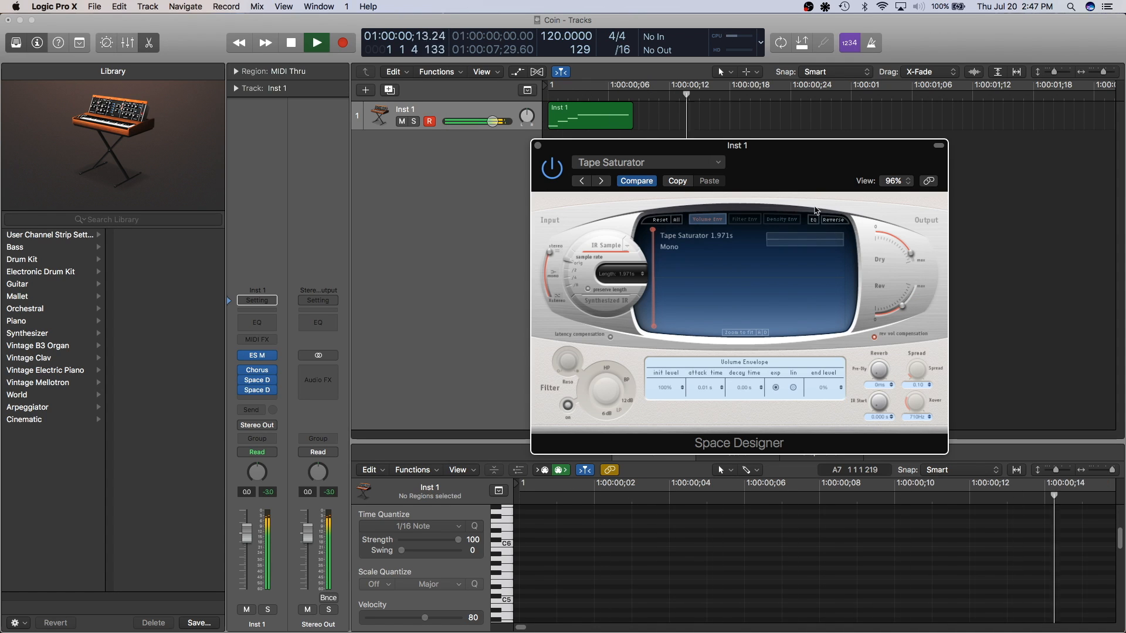
# - Reduce the second Space Designer's reverb output a little further, replaying the coin sound after each adjustment, and close the plug-in
pyautogui.moveTo(846, 198); pyautogui.dragTo(896, 209)
pyautogui.moveTo(954, 317); pyautogui.dragTo(950, 322)
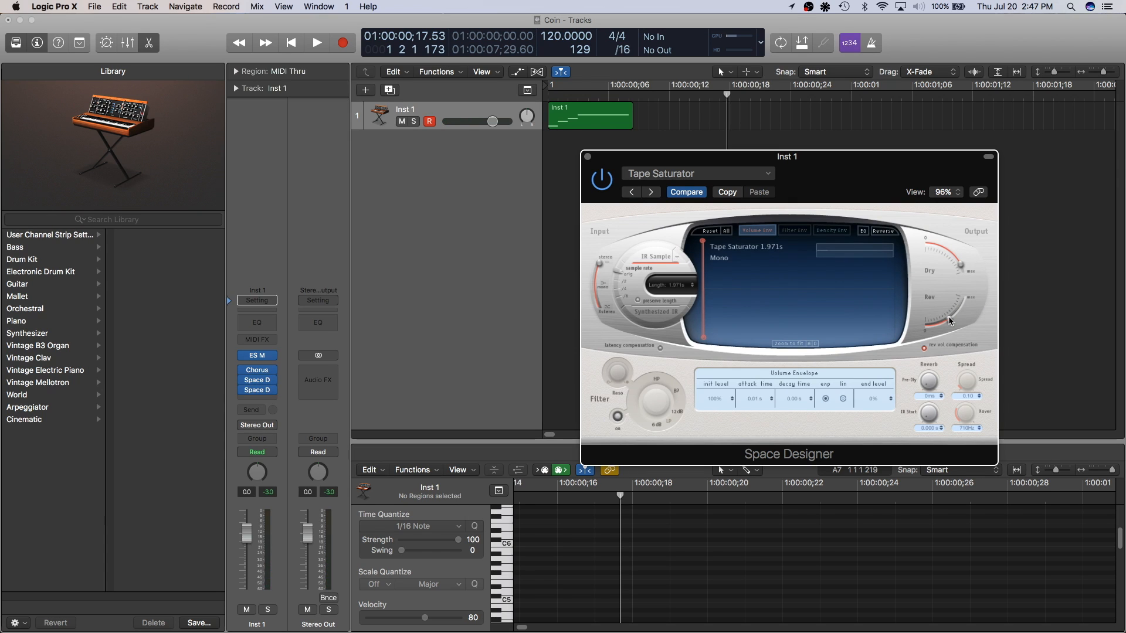
pyautogui.press('Return')
pyautogui.press('space')
pyautogui.press('space')
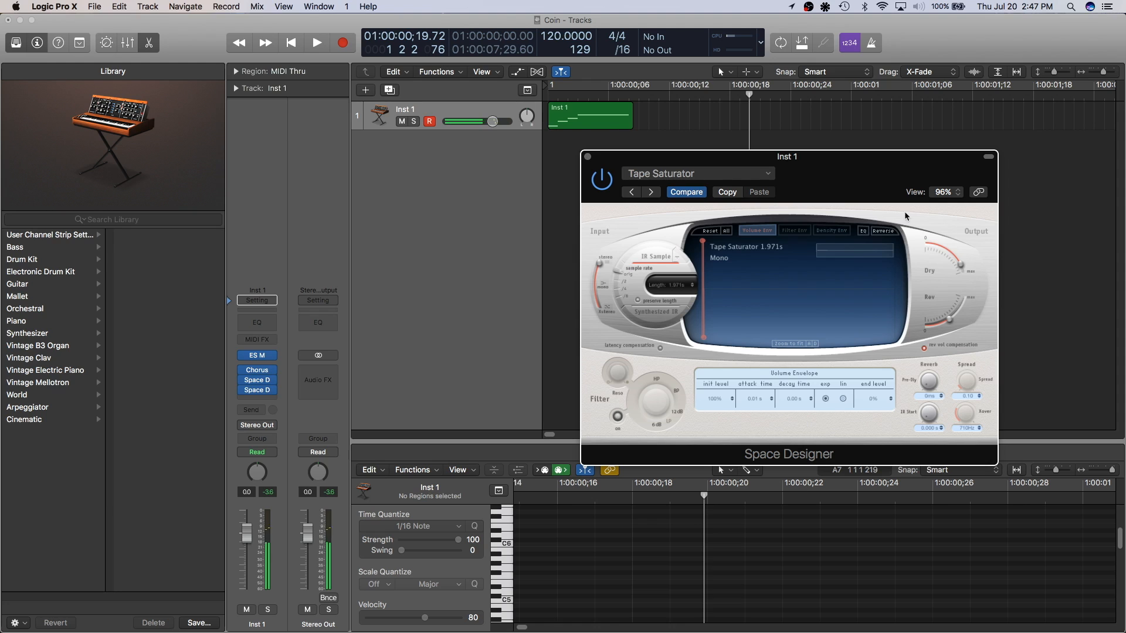
pyautogui.moveTo(954, 319); pyautogui.dragTo(954, 322)
pyautogui.press('Return')
pyautogui.press('space')
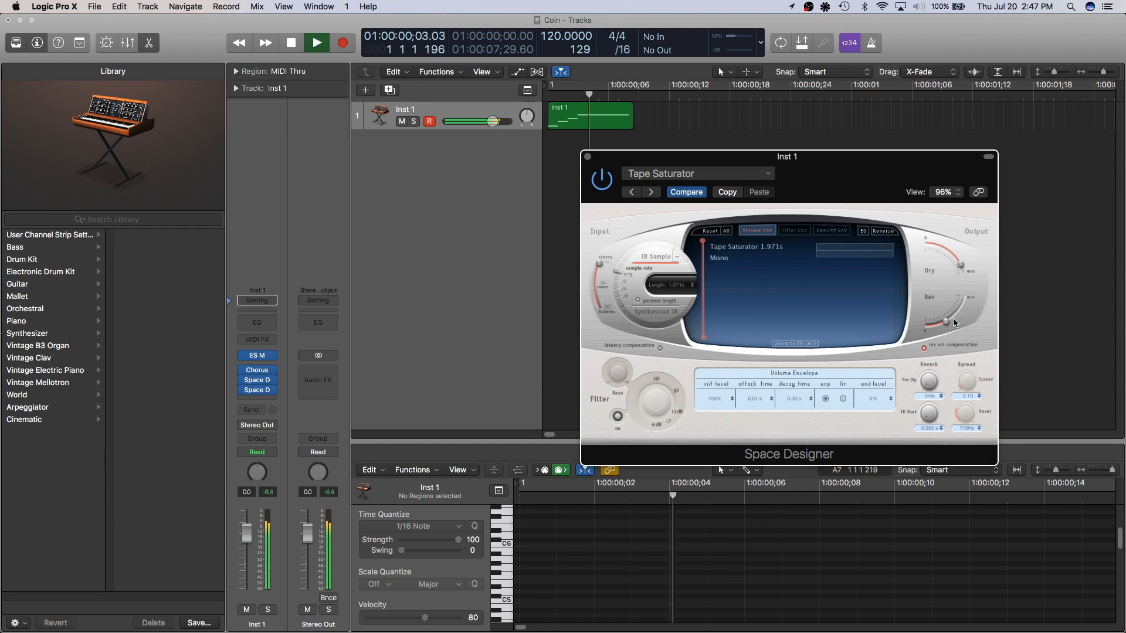
pyautogui.press('space')
pyautogui.click(587, 156)
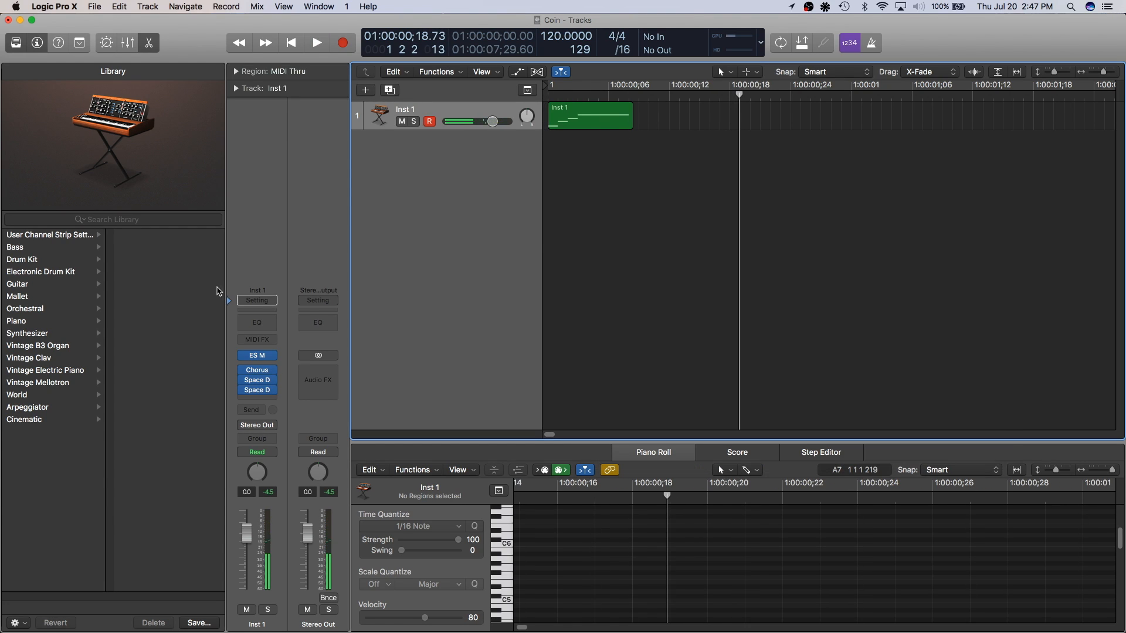
# - Insert a stereo Echo plug-in after the second Space Designer on the Inst 1 channel
pyautogui.click(271, 401)
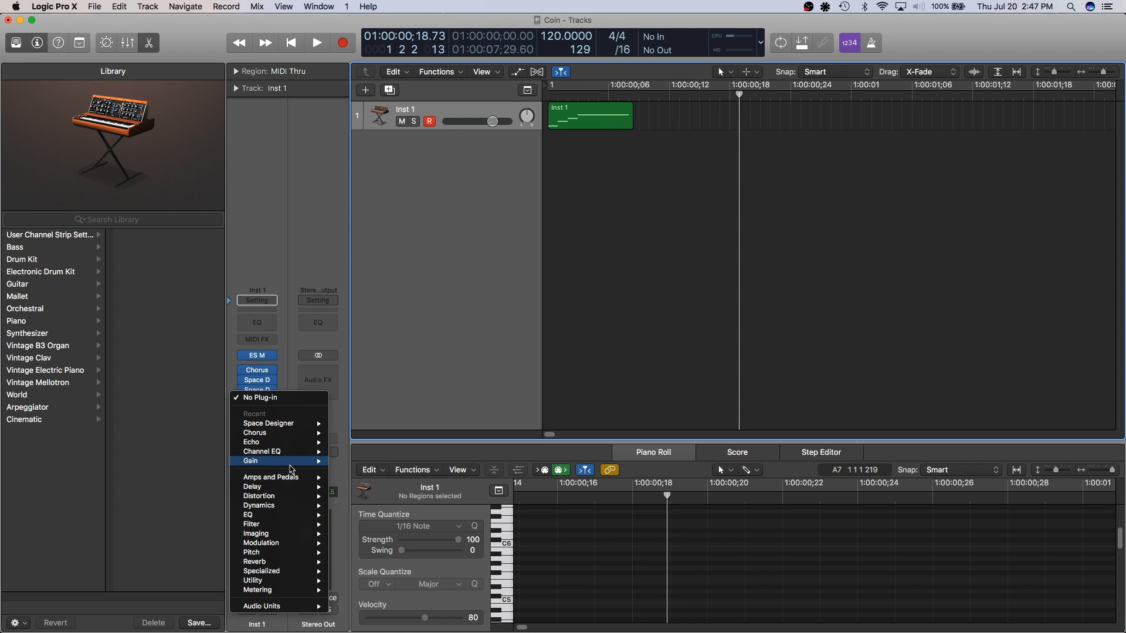
pyautogui.moveTo(288, 444)
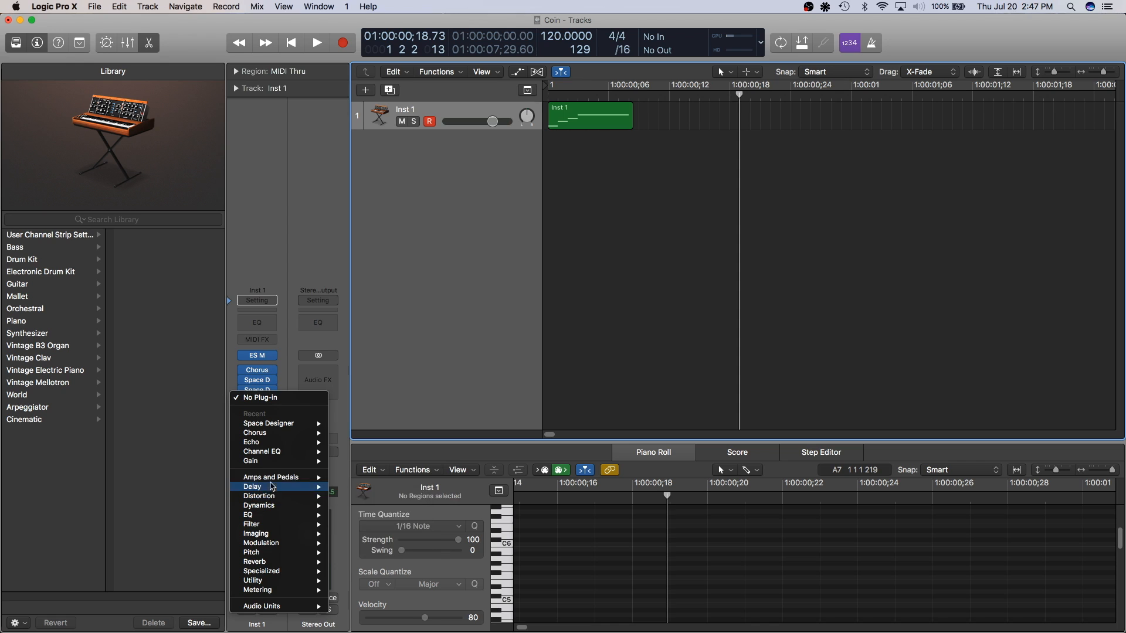
pyautogui.moveTo(273, 488)
pyautogui.moveTo(351, 498)
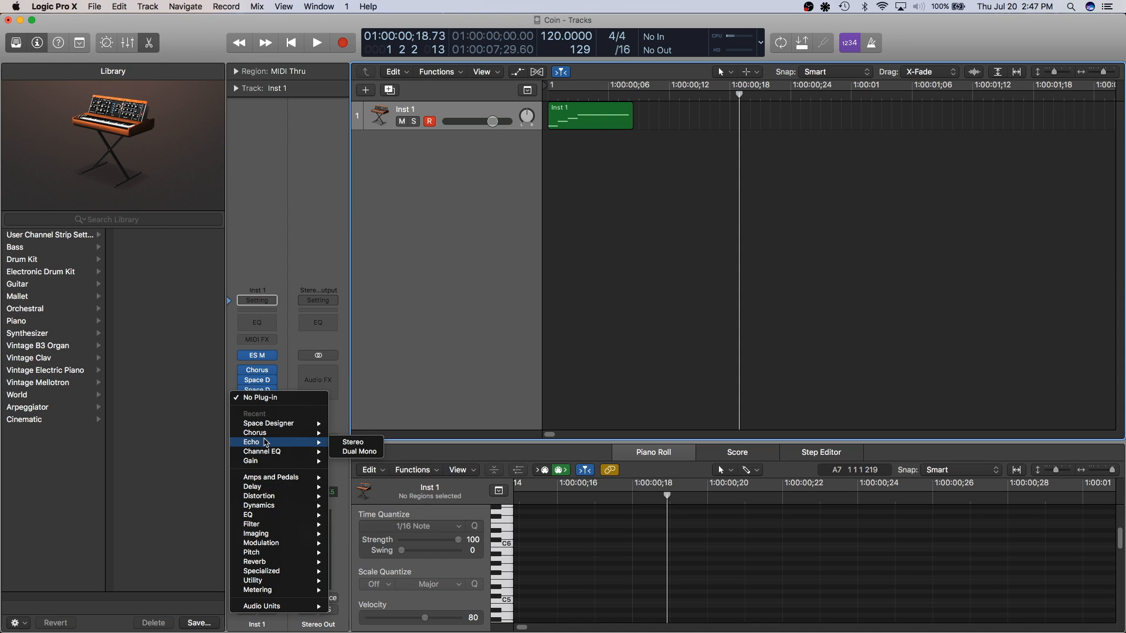
pyautogui.click(355, 444)
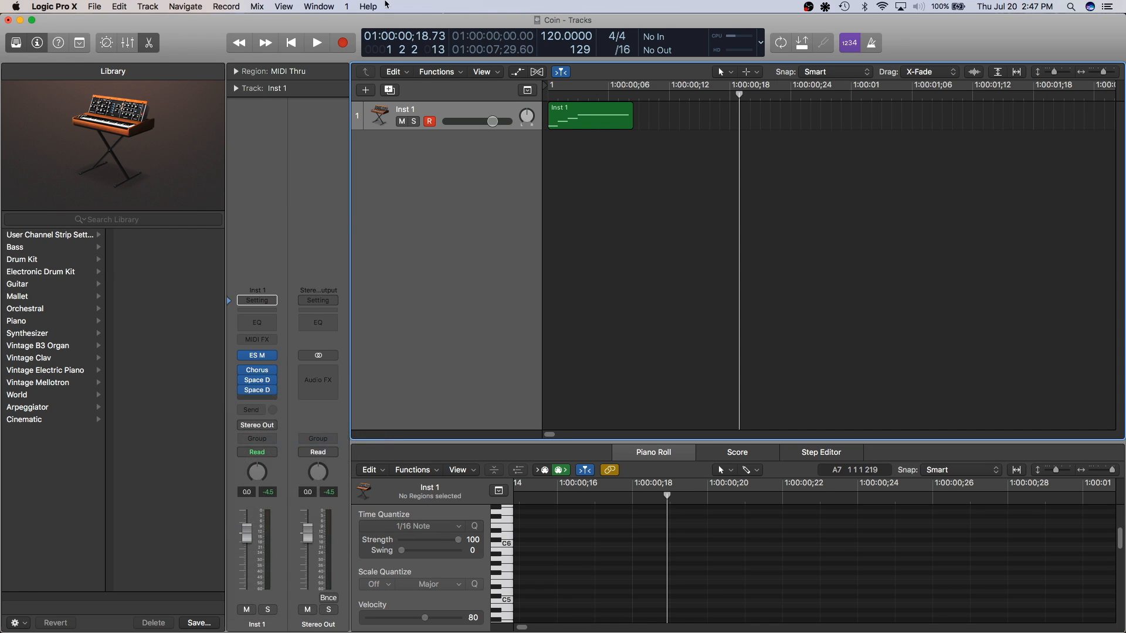
pyautogui.moveTo(135, 43); pyautogui.dragTo(794, 172)
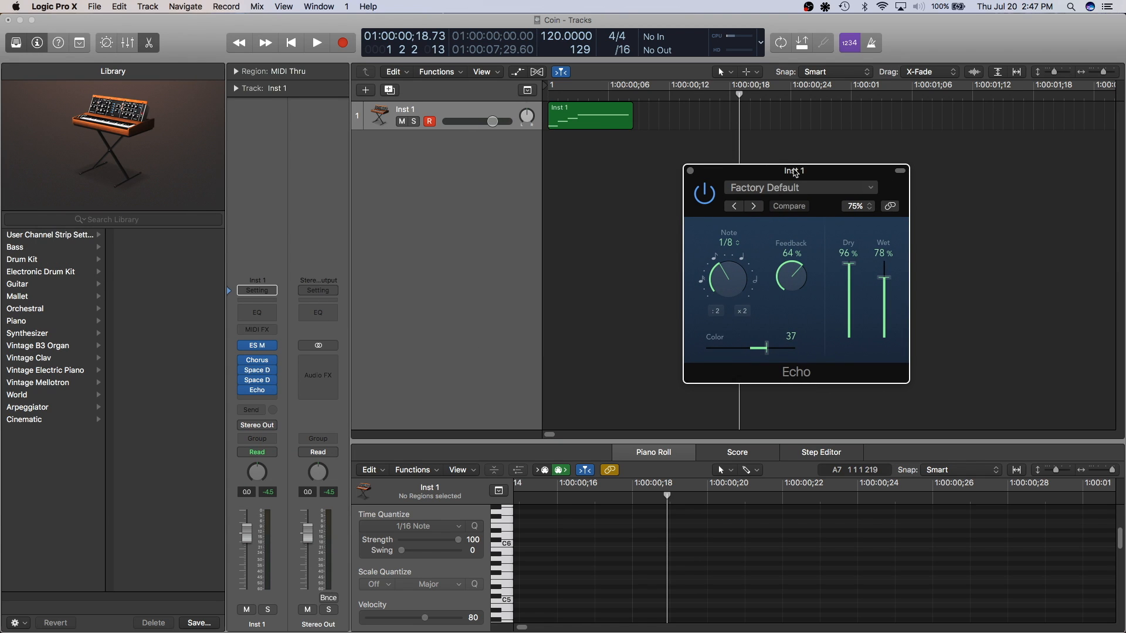
# - Play the coin sound through Echo's factory default settings and set Echo's wet level to 10%
pyautogui.press('Return')
pyautogui.press('space')
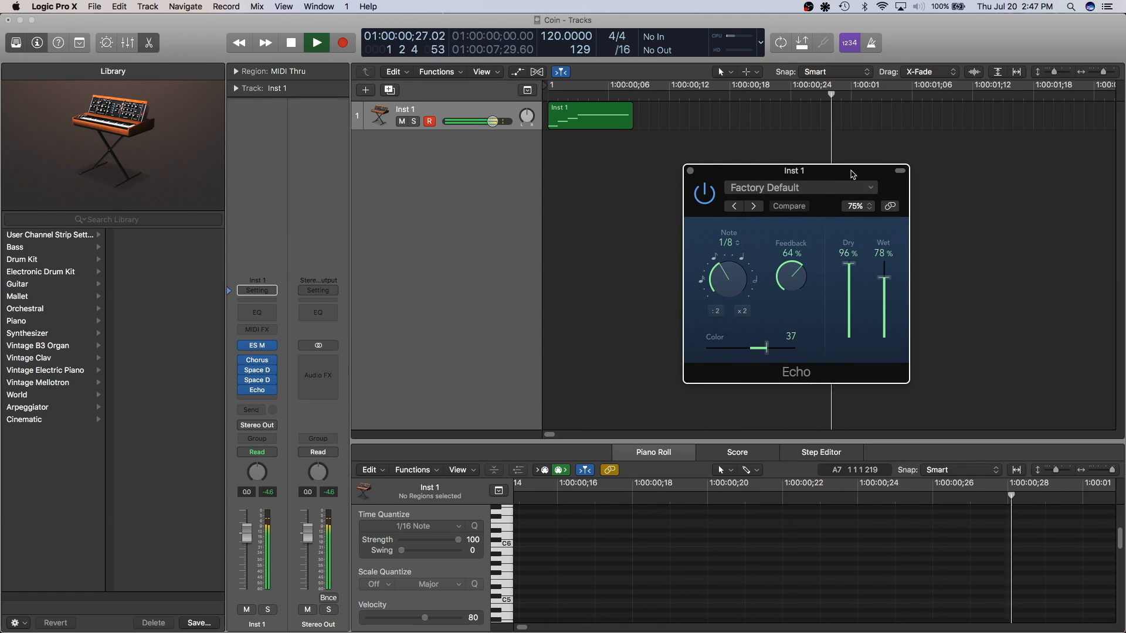
pyautogui.press('space')
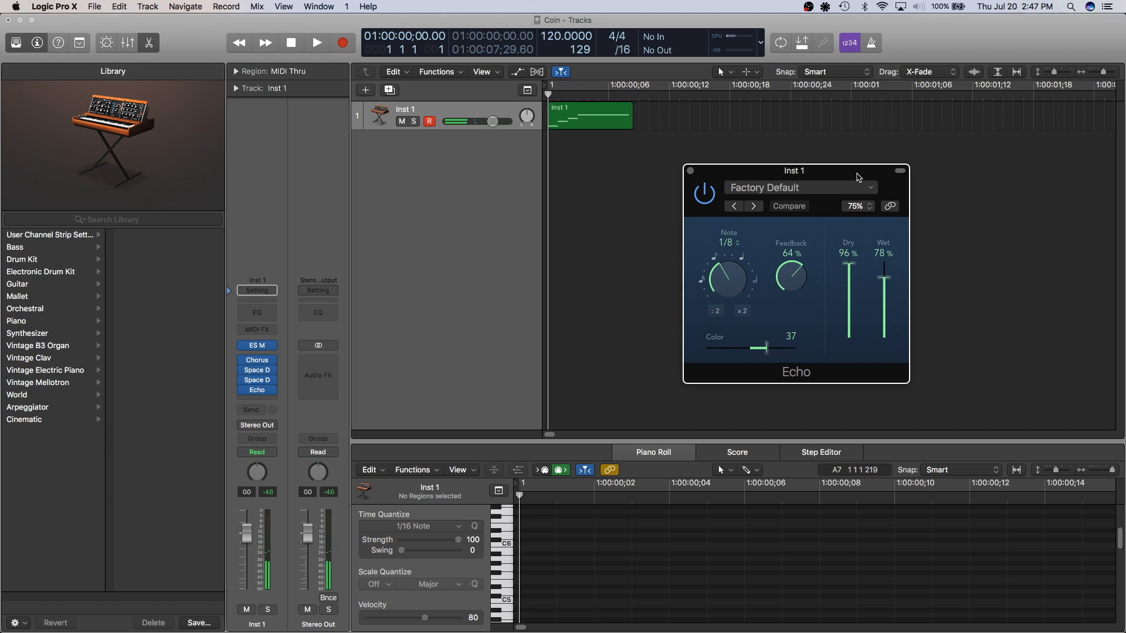
pyautogui.moveTo(857, 176); pyautogui.dragTo(769, 178)
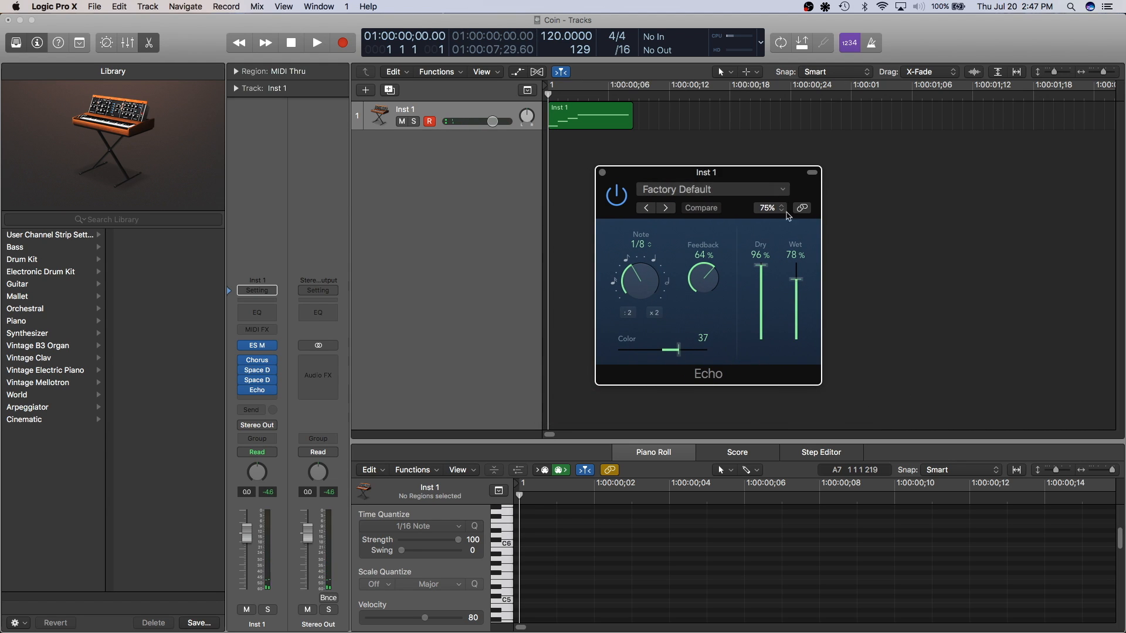
pyautogui.moveTo(800, 281); pyautogui.dragTo(802, 330)
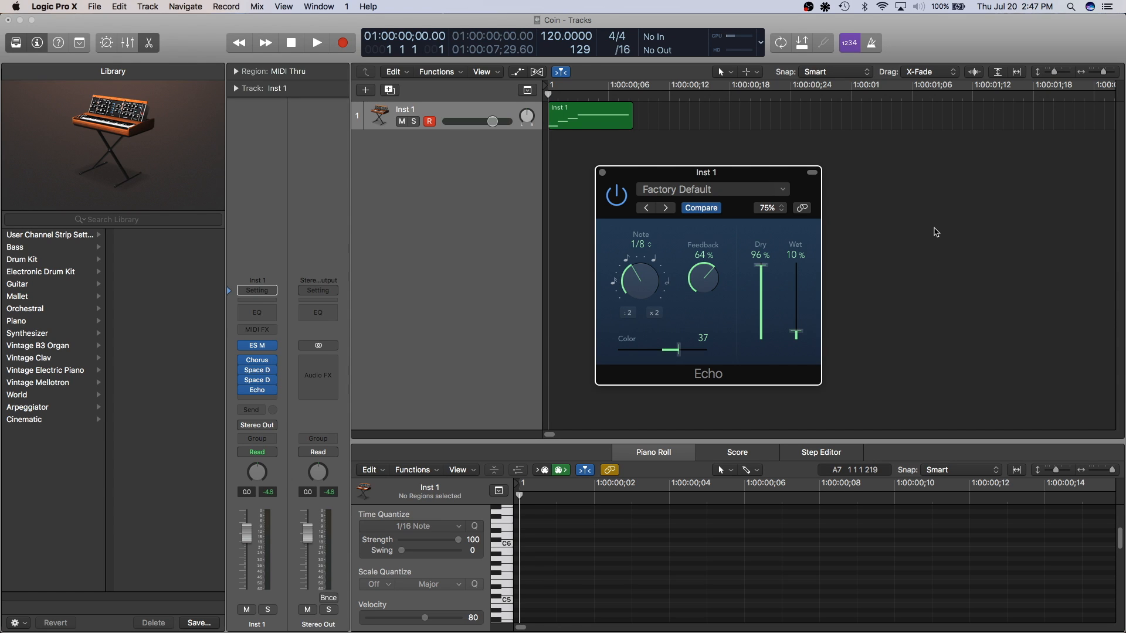
# - Replay the coin sound with the quieter echo and reduce Echo's feedback to 24%
pyautogui.press('space')
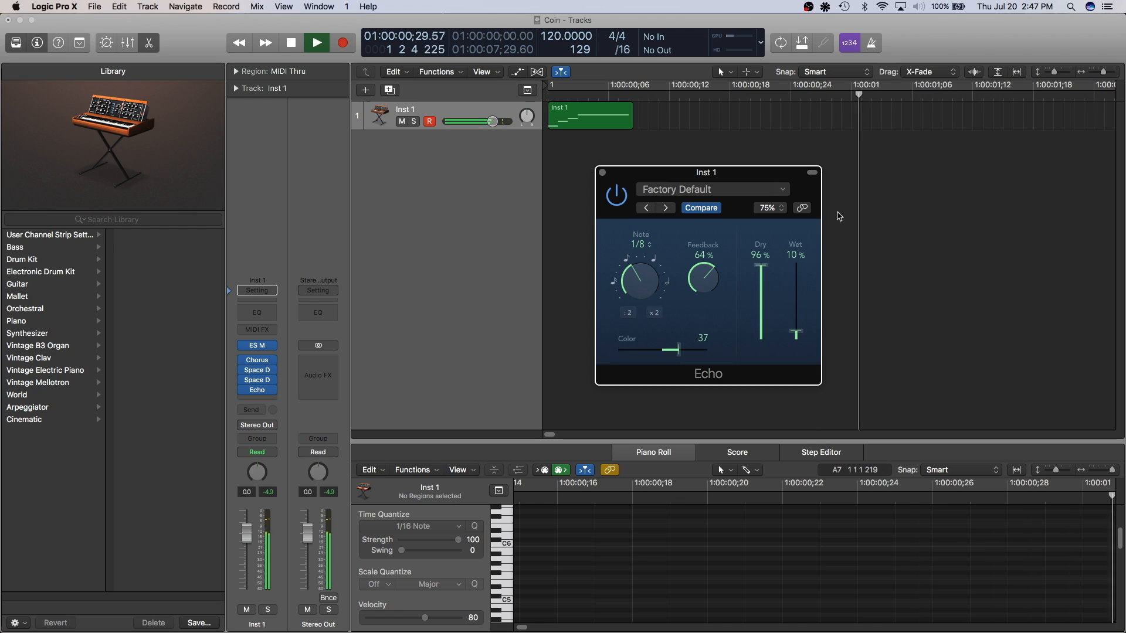
pyautogui.press('space')
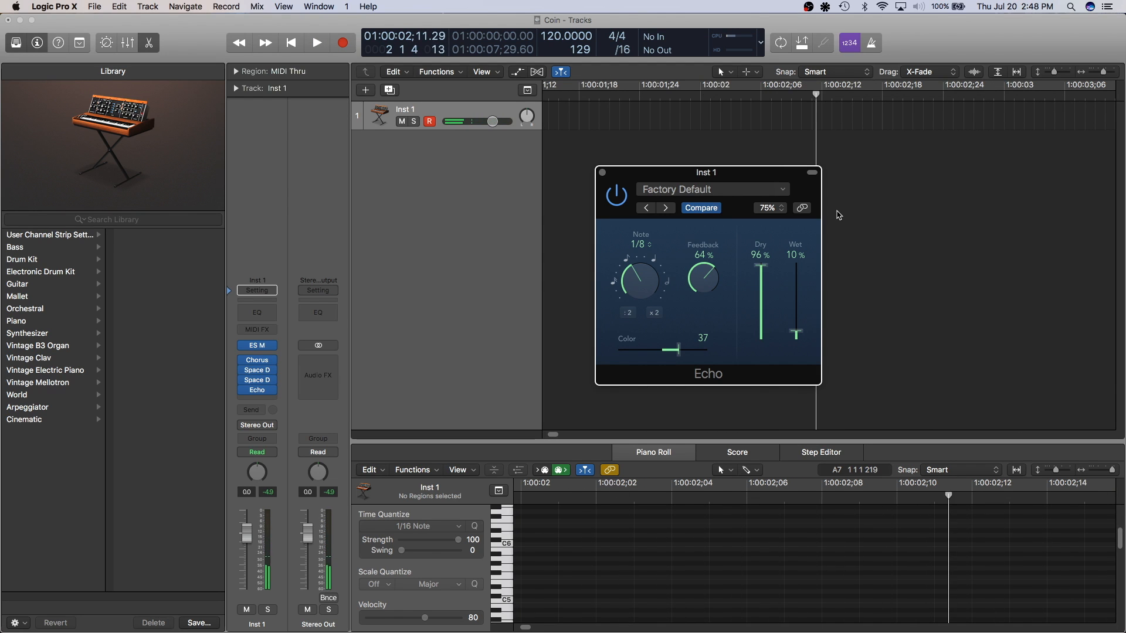
pyautogui.press('Return')
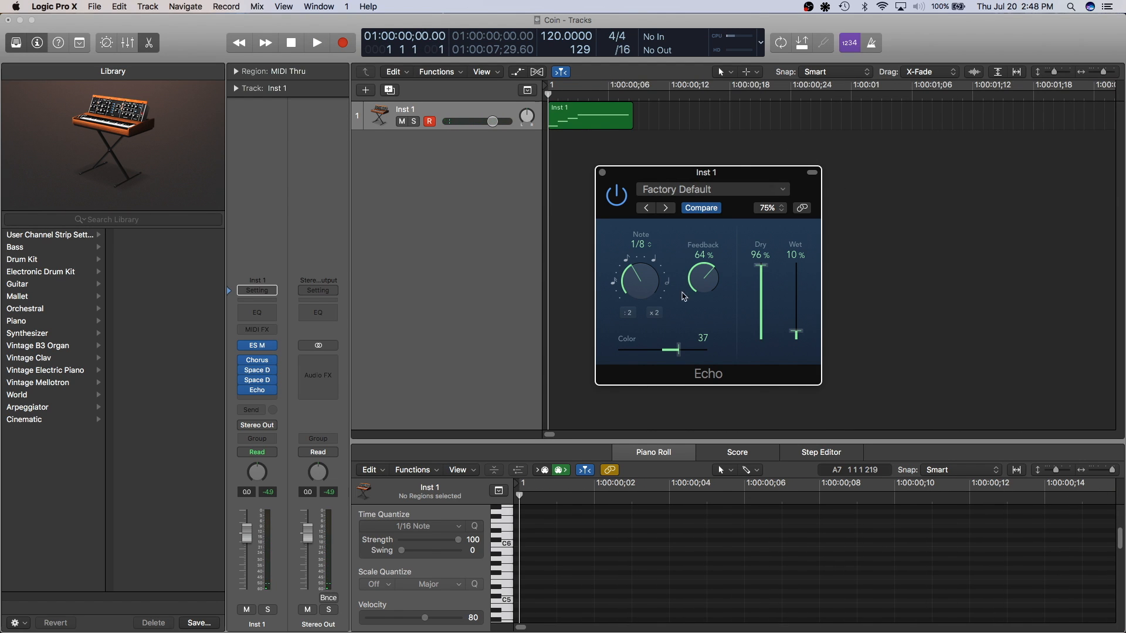
pyautogui.press('space')
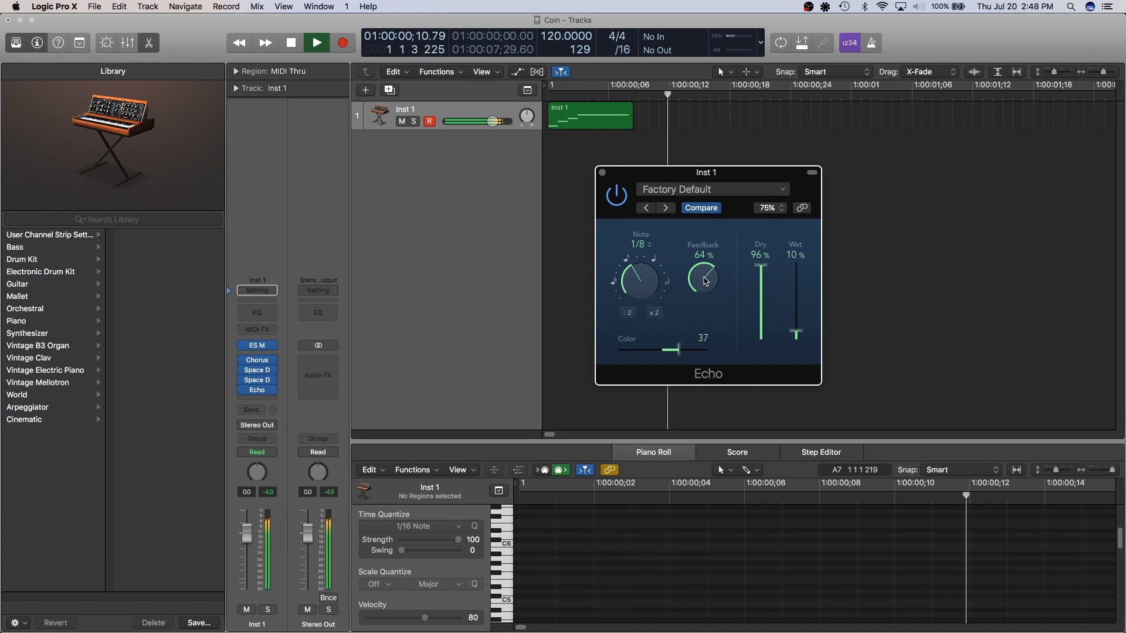
pyautogui.press('space')
pyautogui.press('Return')
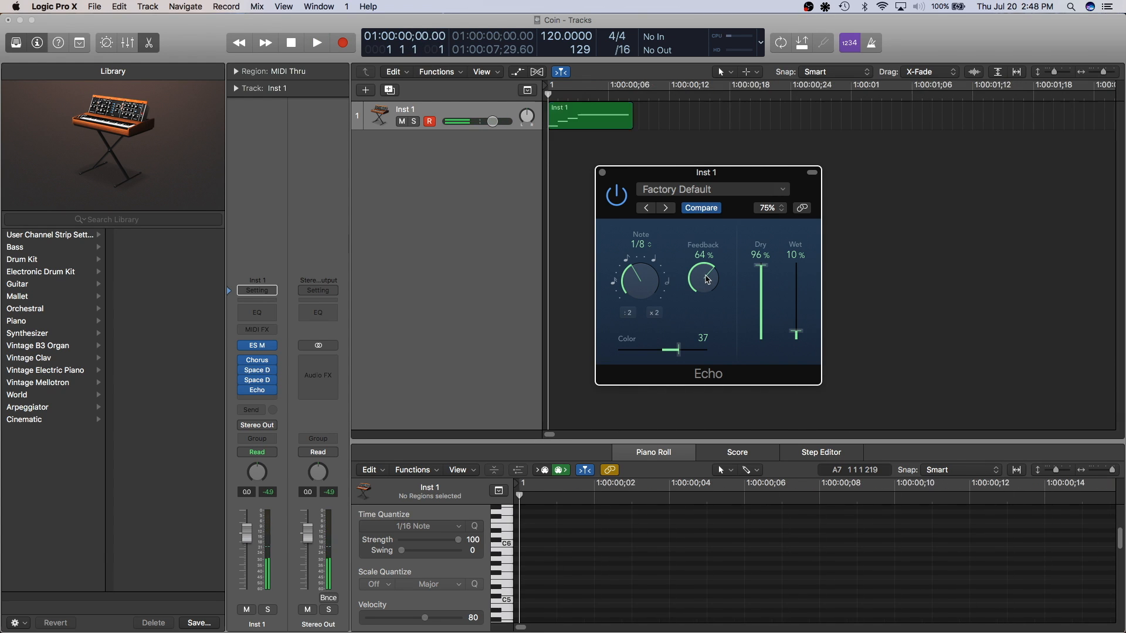
pyautogui.moveTo(708, 280); pyautogui.dragTo(705, 346)
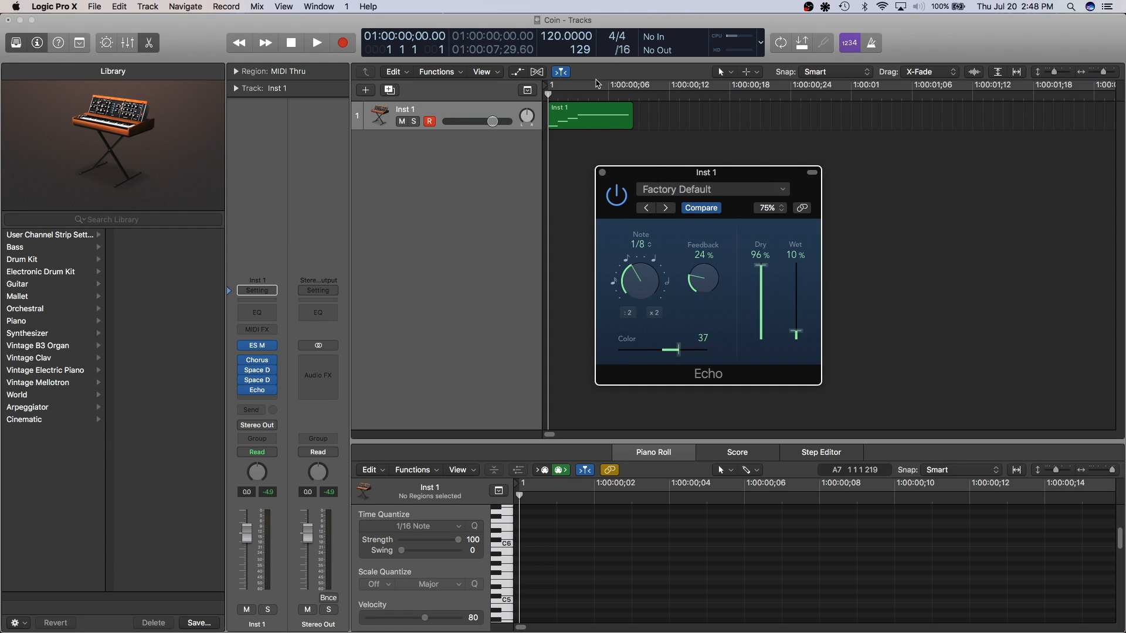
# - Try a 1/16 dotted note value in Echo, play the coin sound, and return the note value to 1/8
pyautogui.moveTo(646, 286); pyautogui.dragTo(643, 295)
pyautogui.press('space')
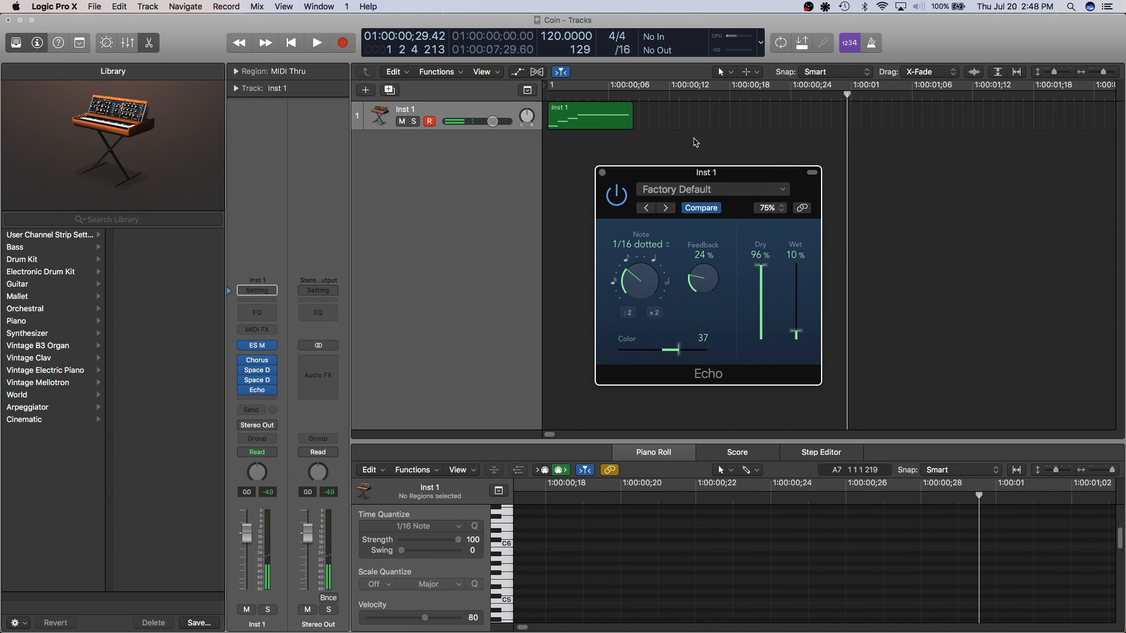
pyautogui.press('space')
pyautogui.press('space')
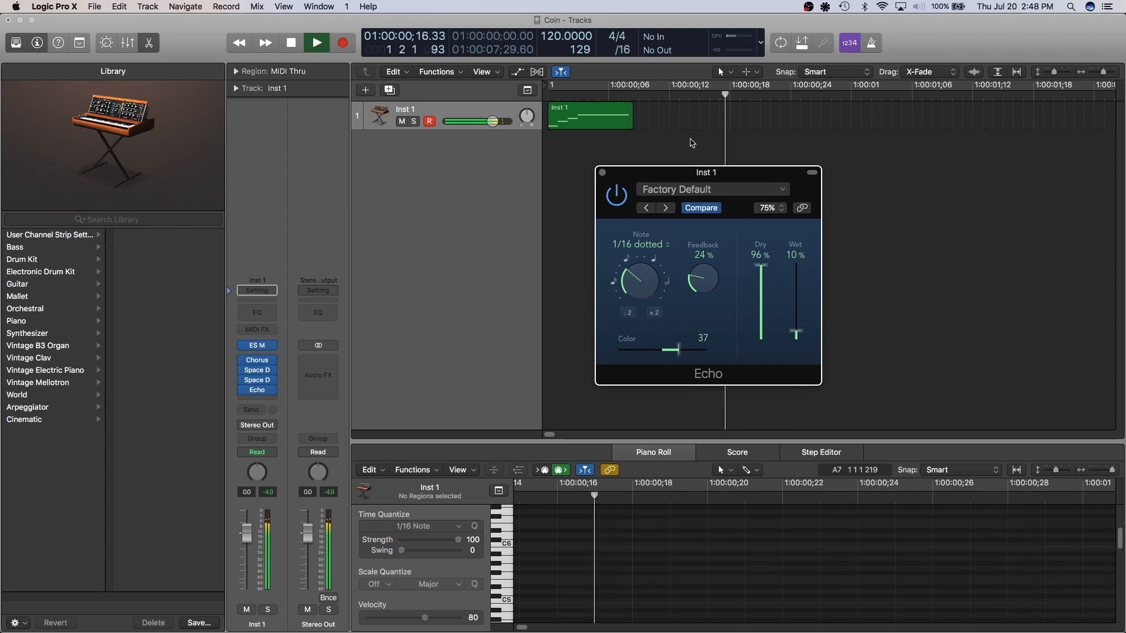
pyautogui.moveTo(645, 285); pyautogui.dragTo(644, 267)
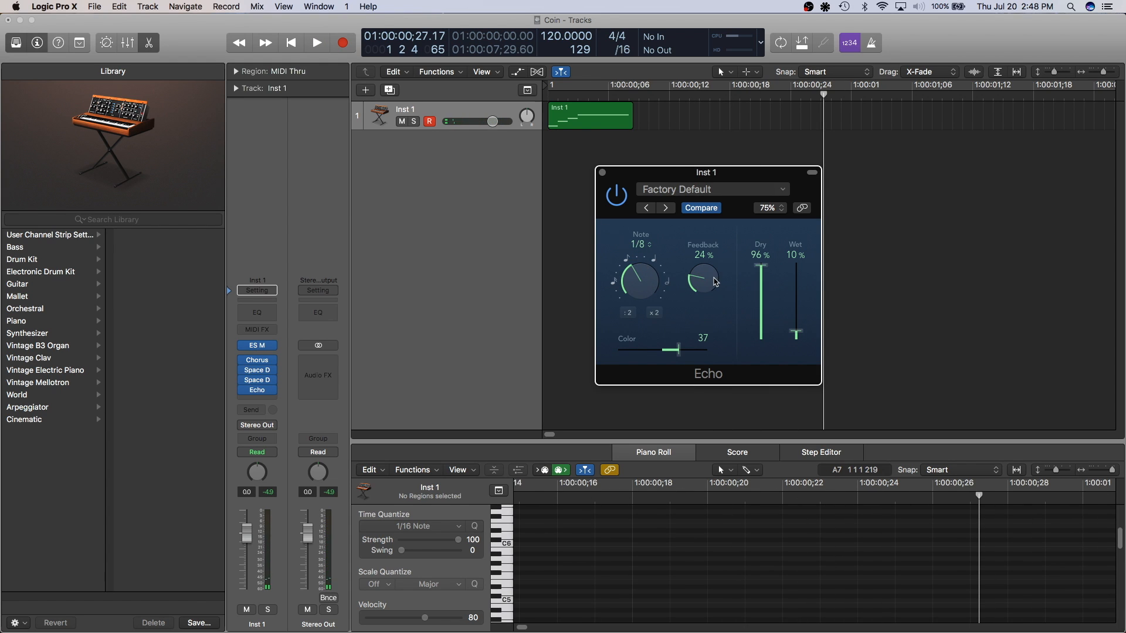
# - Set Echo's feedback to 19% and replay the coin sound from the start several times to judge the echo
pyautogui.press('space')
pyautogui.press('space')
pyautogui.press('Return')
pyautogui.press('space')
pyautogui.press('space')
pyautogui.moveTo(707, 282)
pyautogui.mouseDown()
pyautogui.moveTo(705, 294)
pyautogui.moveTo(707, 283)
pyautogui.mouseUp()
pyautogui.press('Return')
pyautogui.press('space')
pyautogui.press('Return')
pyautogui.press('Return')
pyautogui.press('space')
pyautogui.press('space')
pyautogui.press('Return')
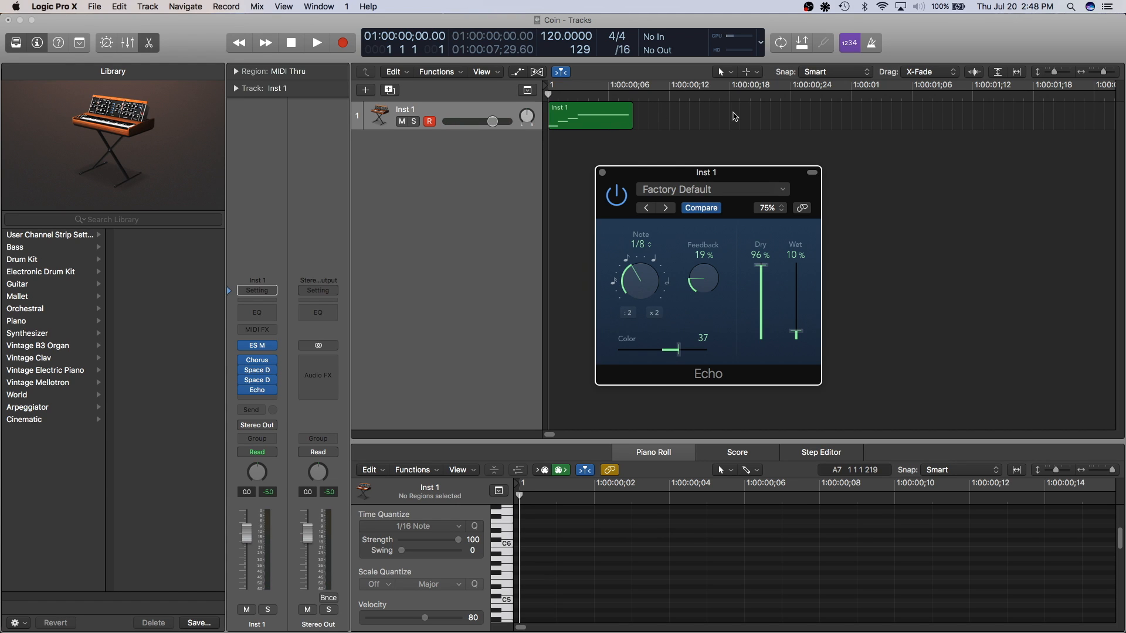
# - Close Echo, play the finished coin sound once more, and return the playhead to the start
pyautogui.click(602, 173)
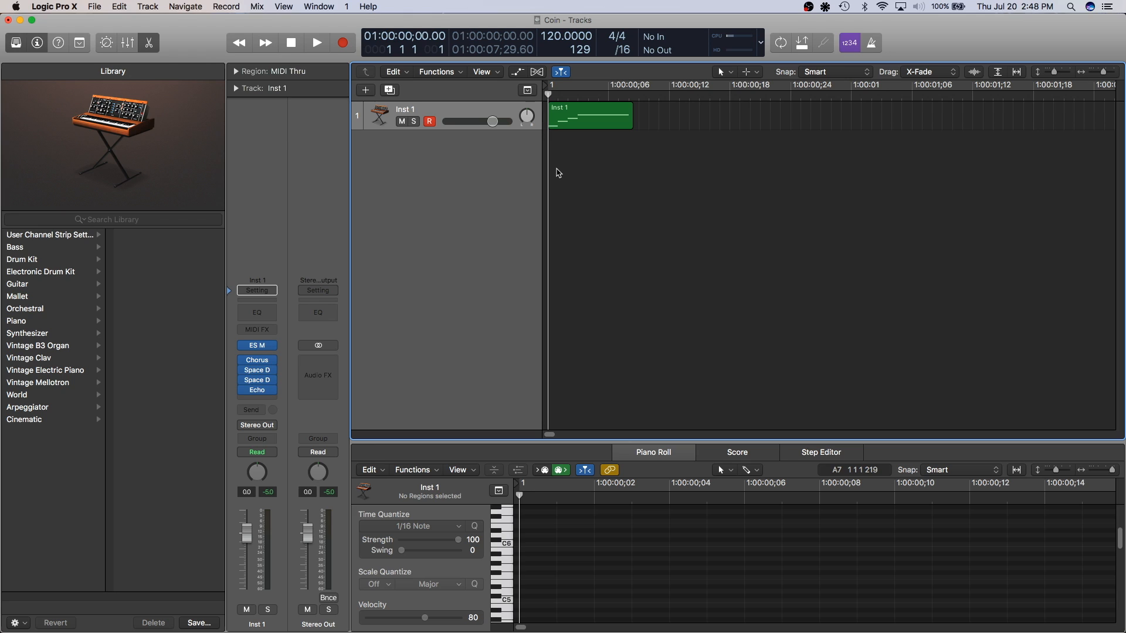
pyautogui.press('space')
pyautogui.press('space')
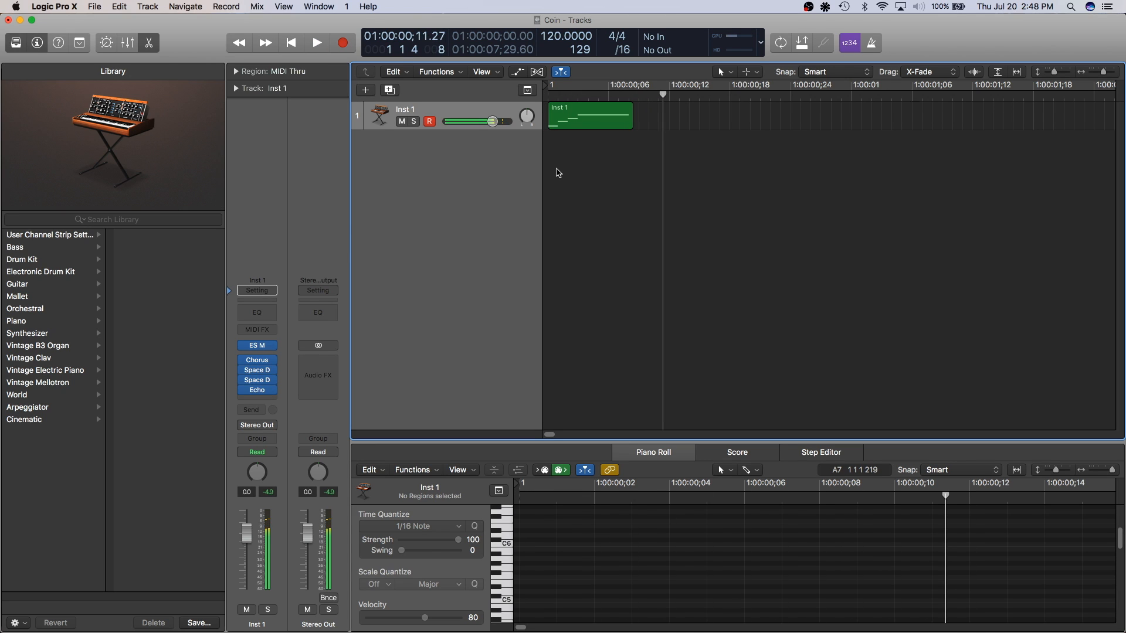
pyautogui.press('Return')
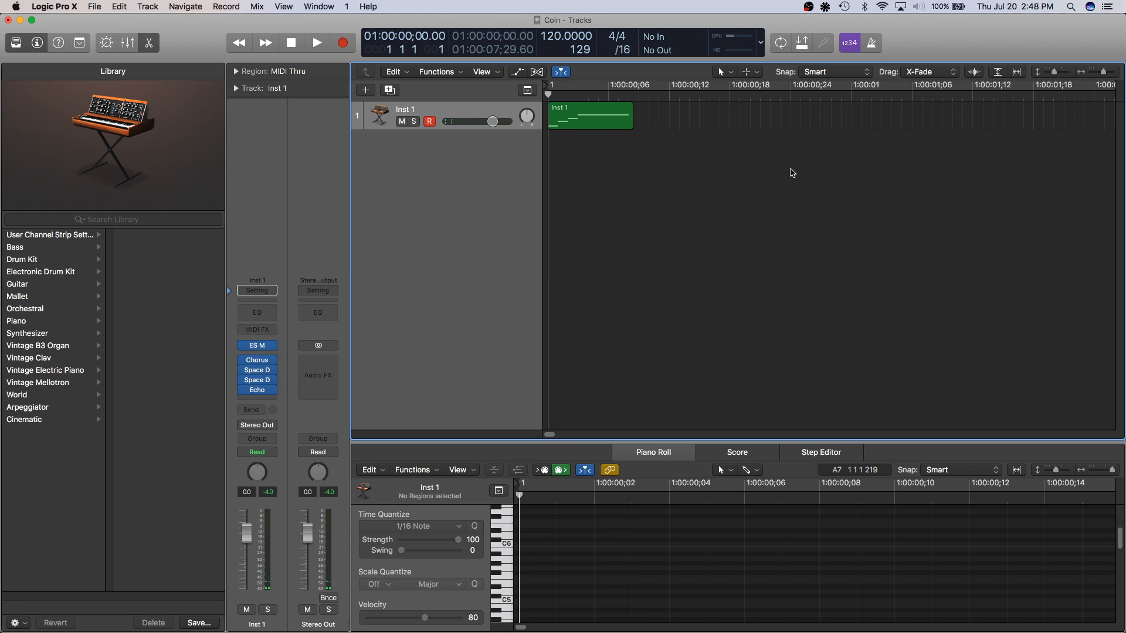